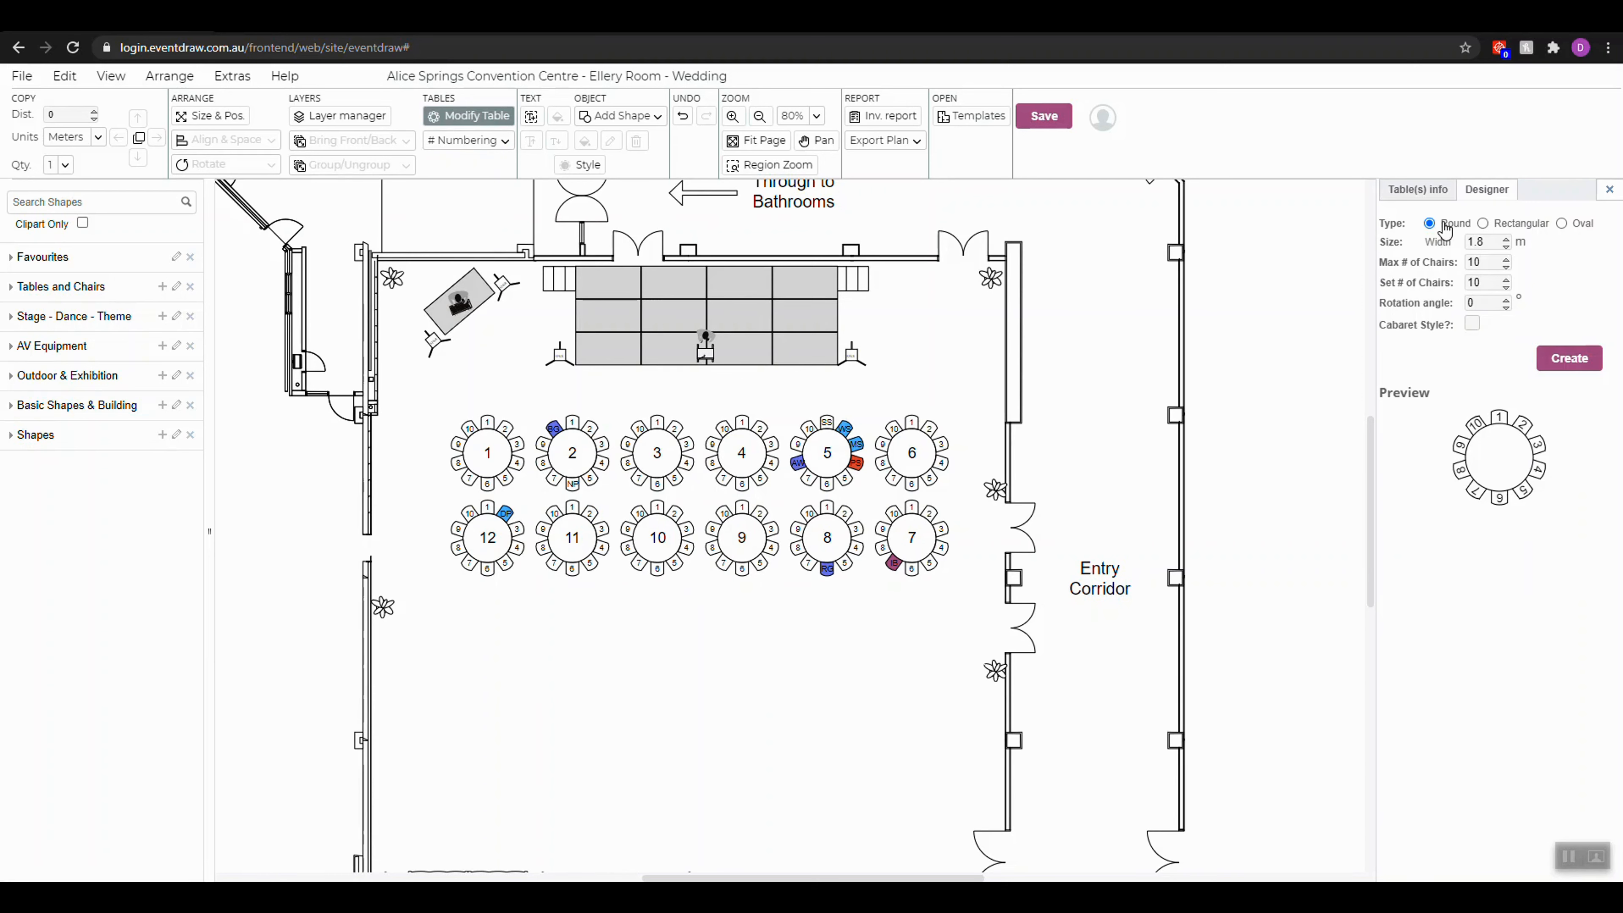
Preview the rectangular and oval table types, ending on the round type
{"action": "left_click", "coordinate": [1483, 223]}
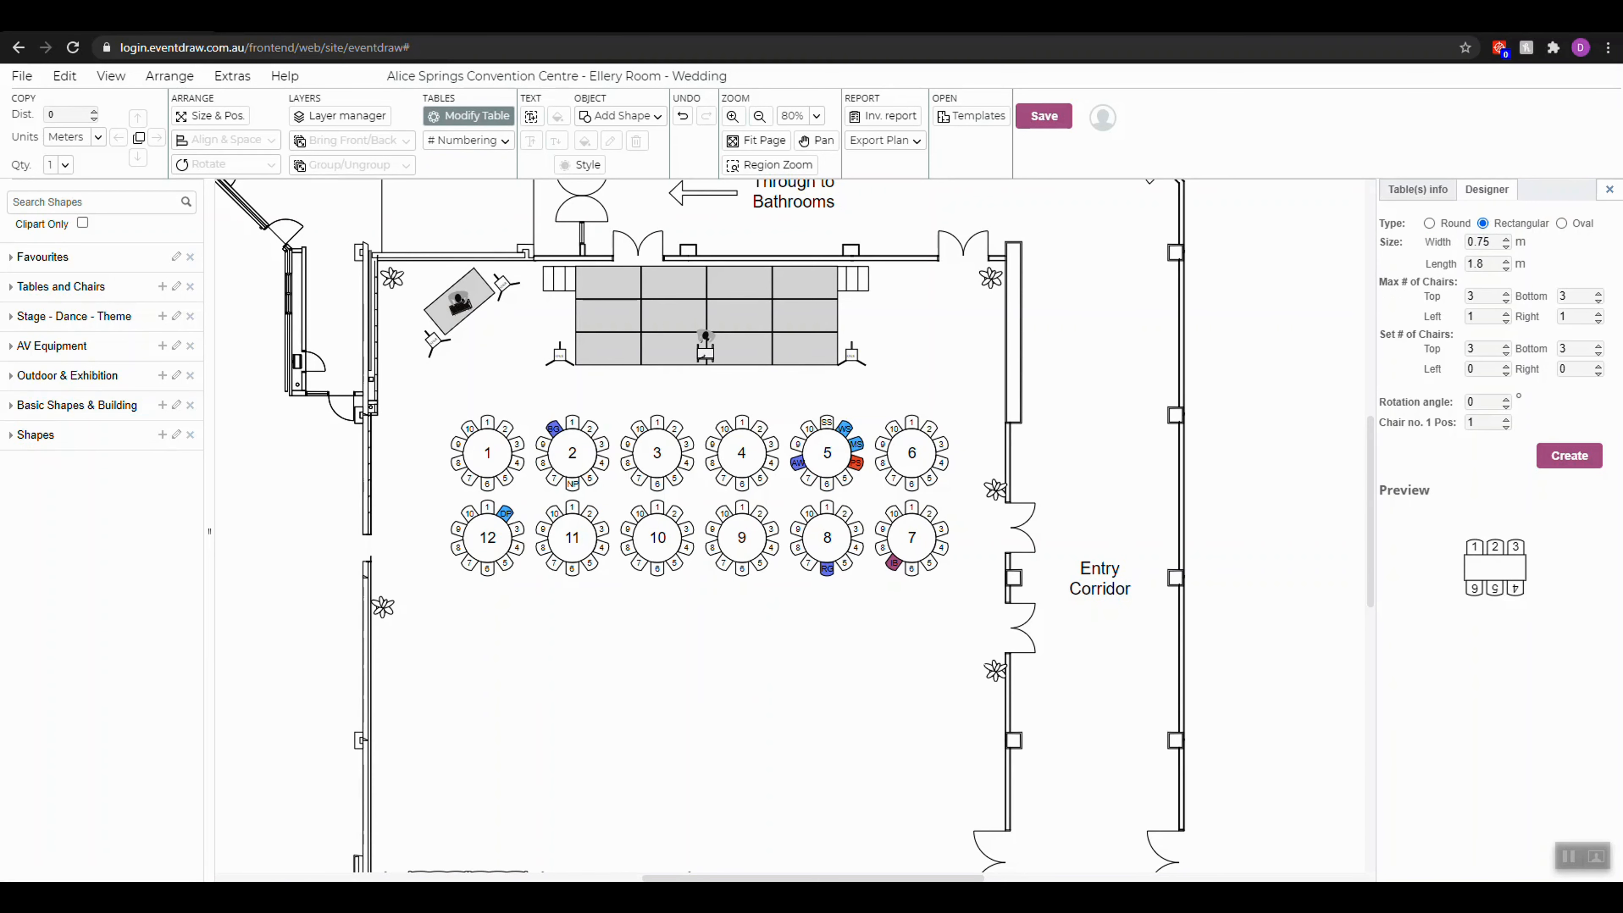
{"action": "left_click", "coordinate": [1562, 224]}
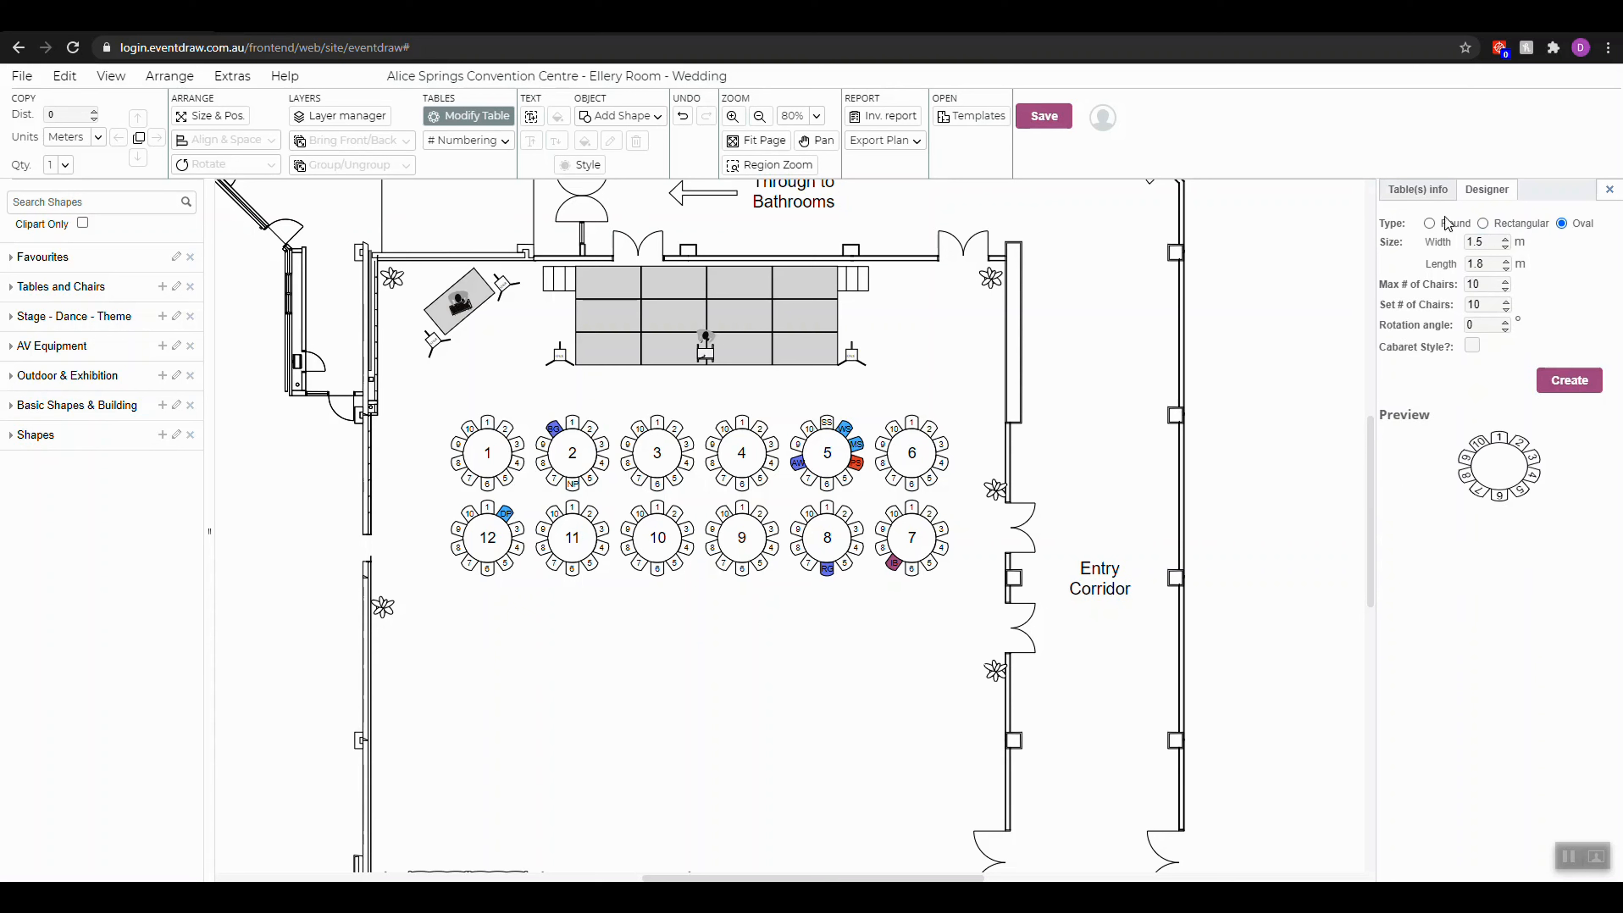
{"action": "left_click", "coordinate": [1429, 224]}
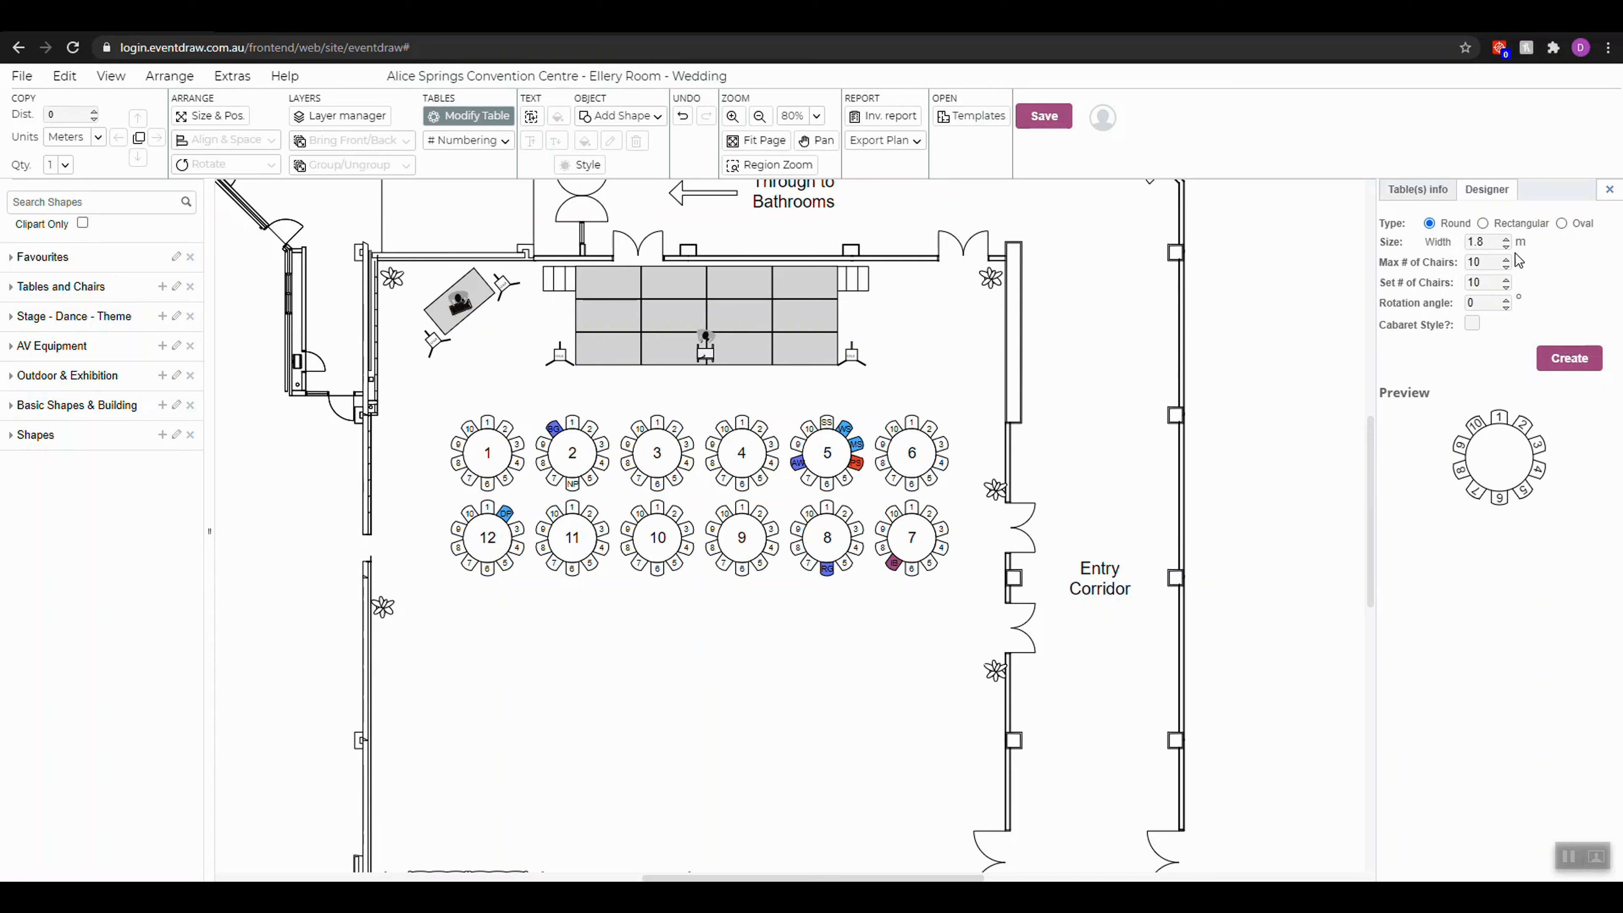
Set the round table's width to 2.2 m
{"action": "left_click", "coordinate": [1507, 239]}
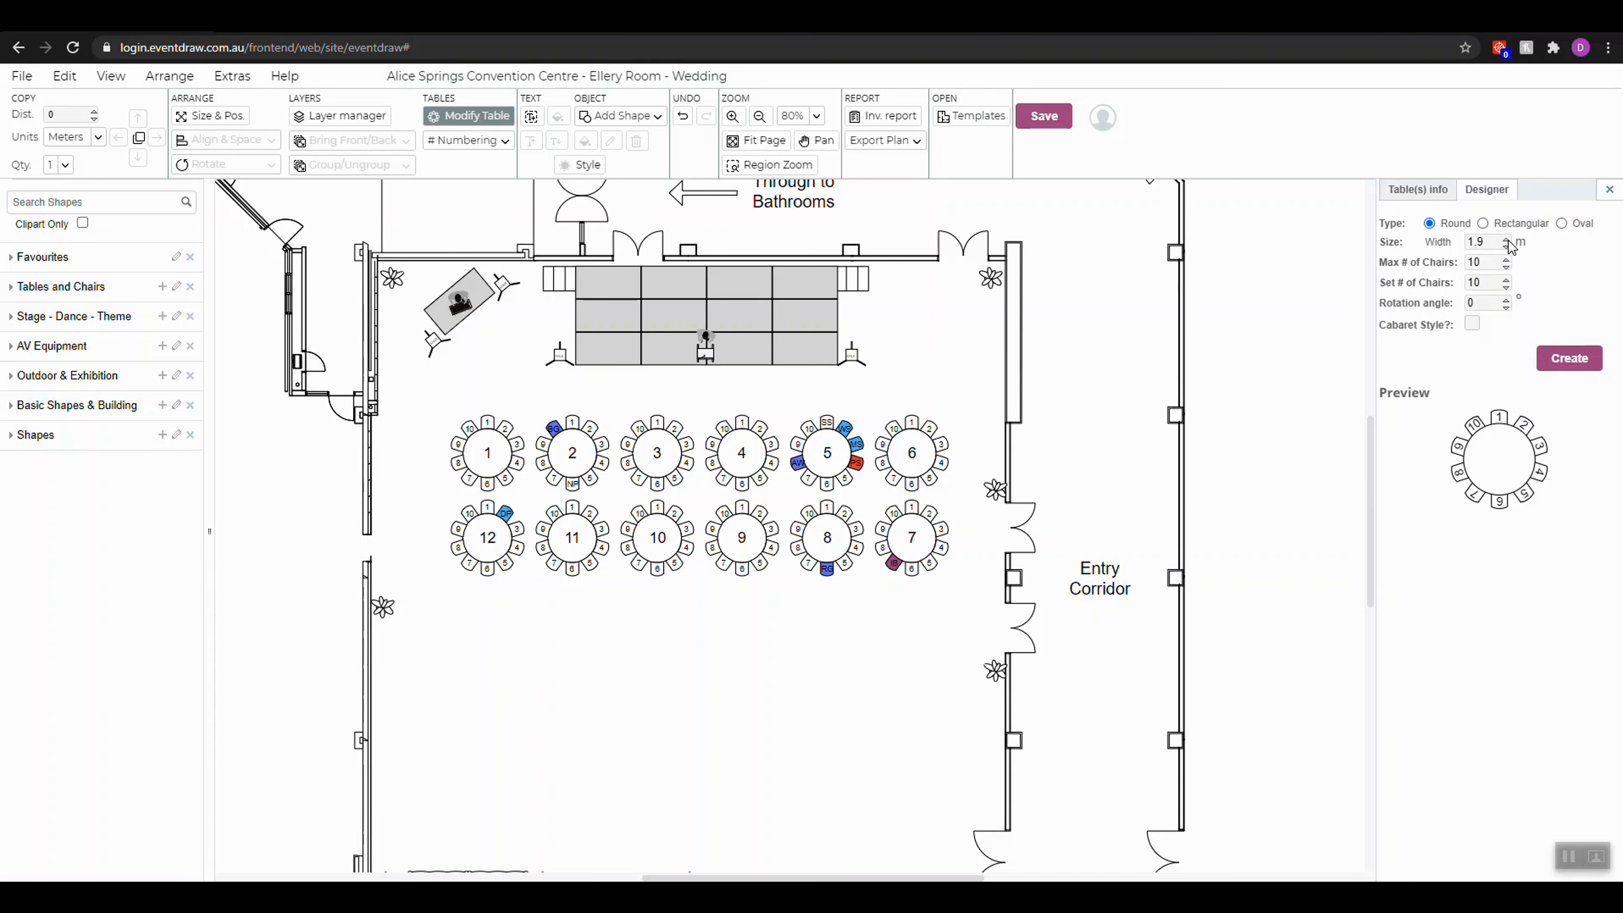
{"action": "left_click", "coordinate": [1507, 239]}
{"action": "left_click", "coordinate": [1506, 239]}
{"action": "left_click", "coordinate": [1507, 240]}
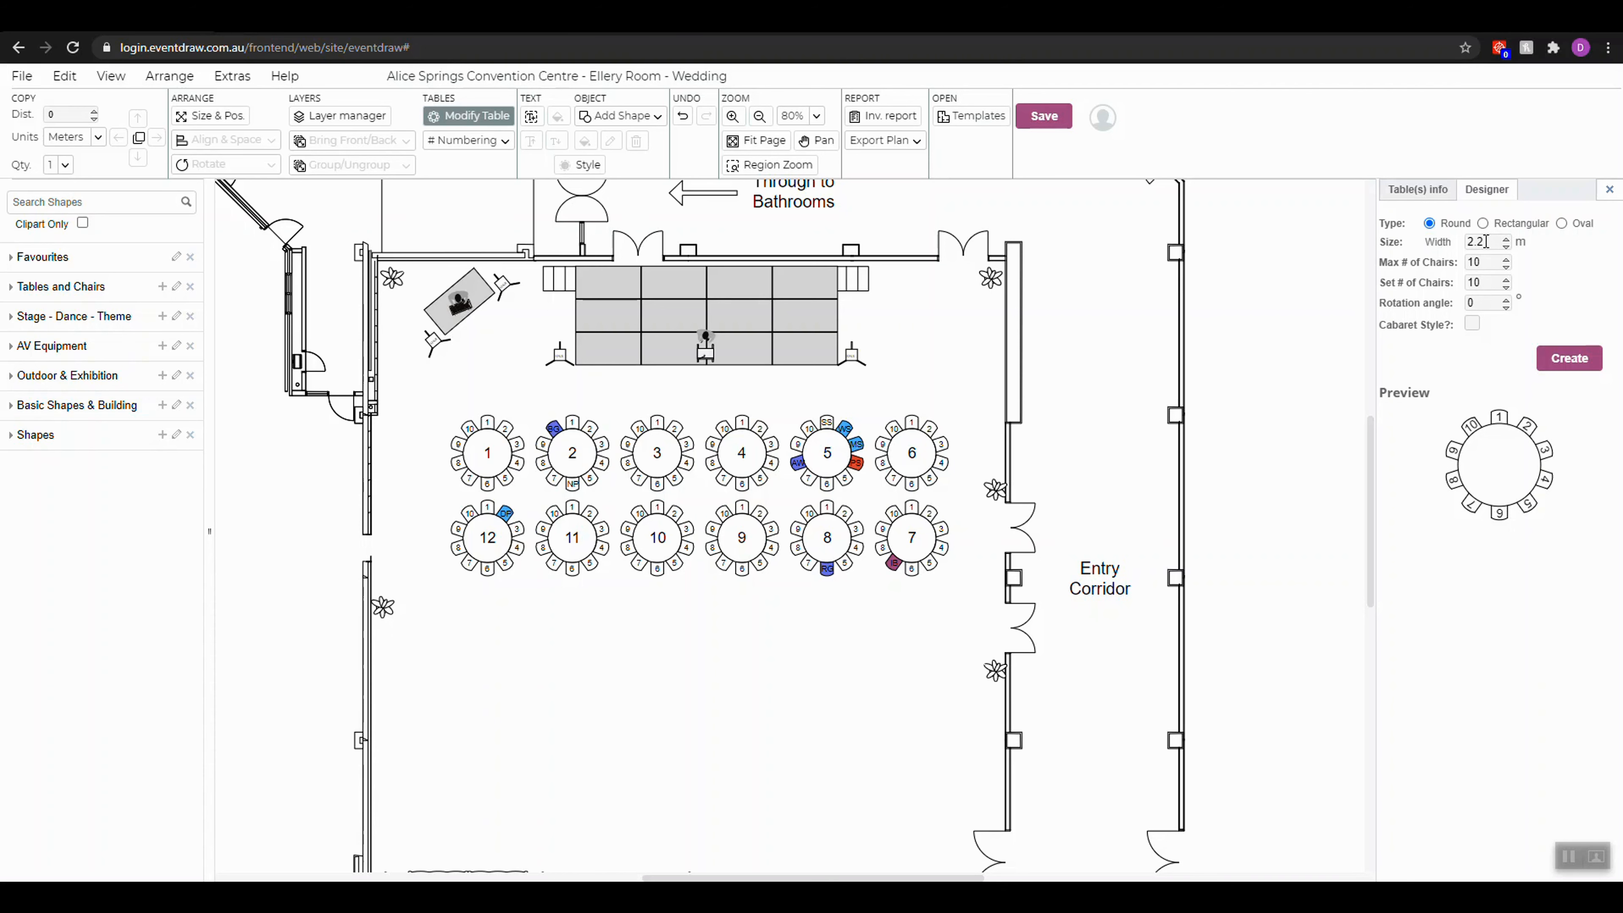
Review the available measurement units in the settings and leave without changing them
{"action": "left_click", "coordinate": [1106, 121]}
{"action": "left_click", "coordinate": [1089, 141]}
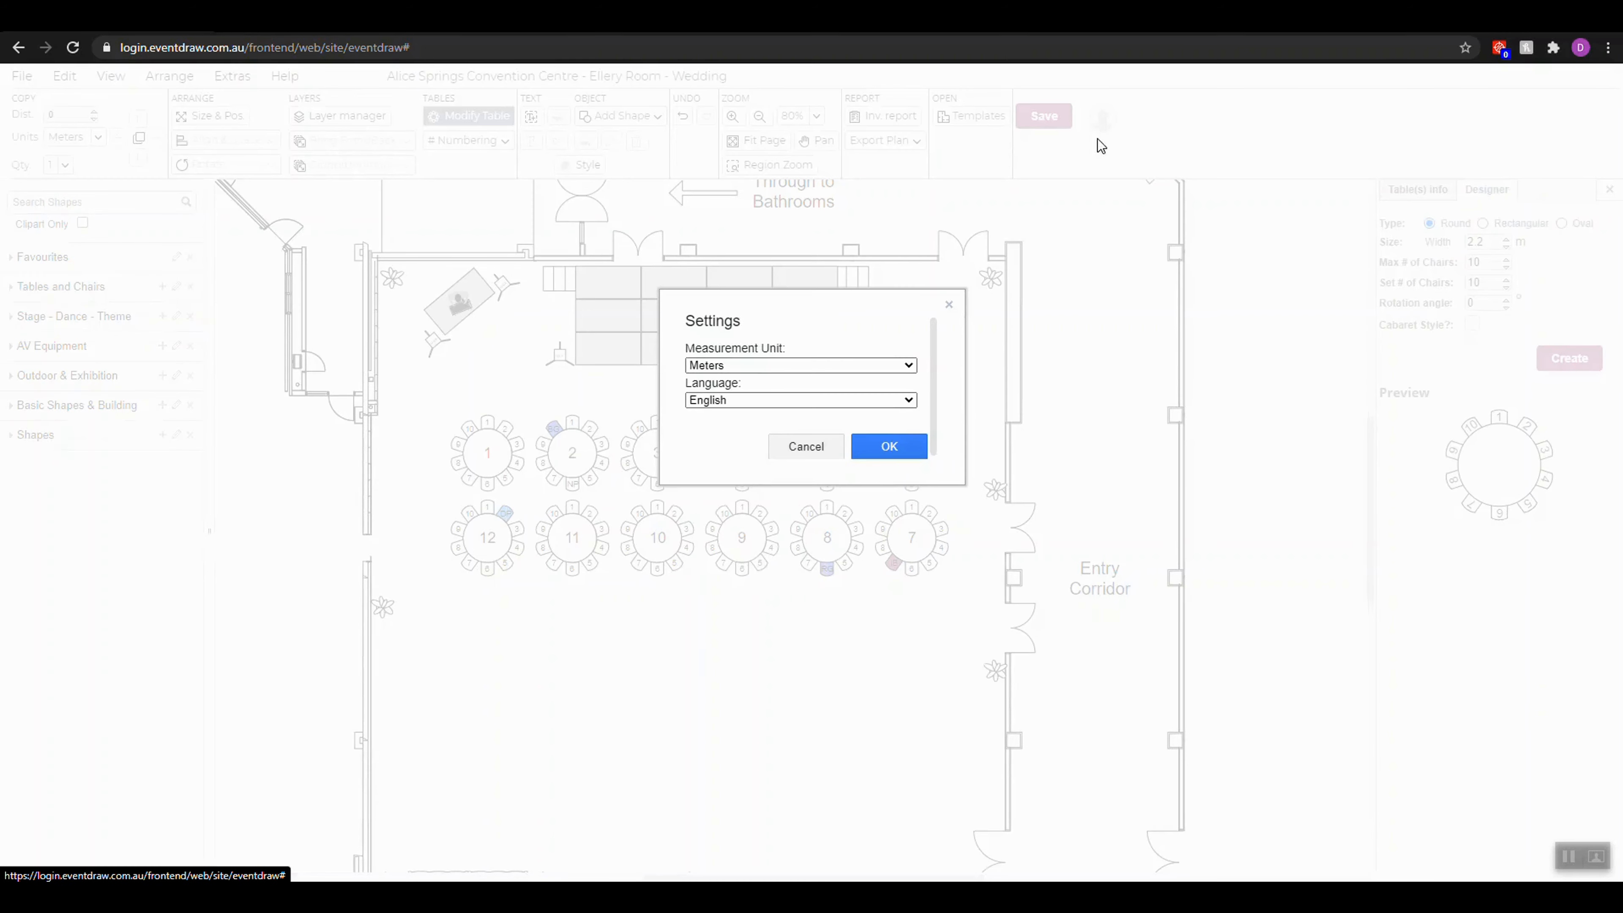
{"action": "left_click", "coordinate": [723, 369]}
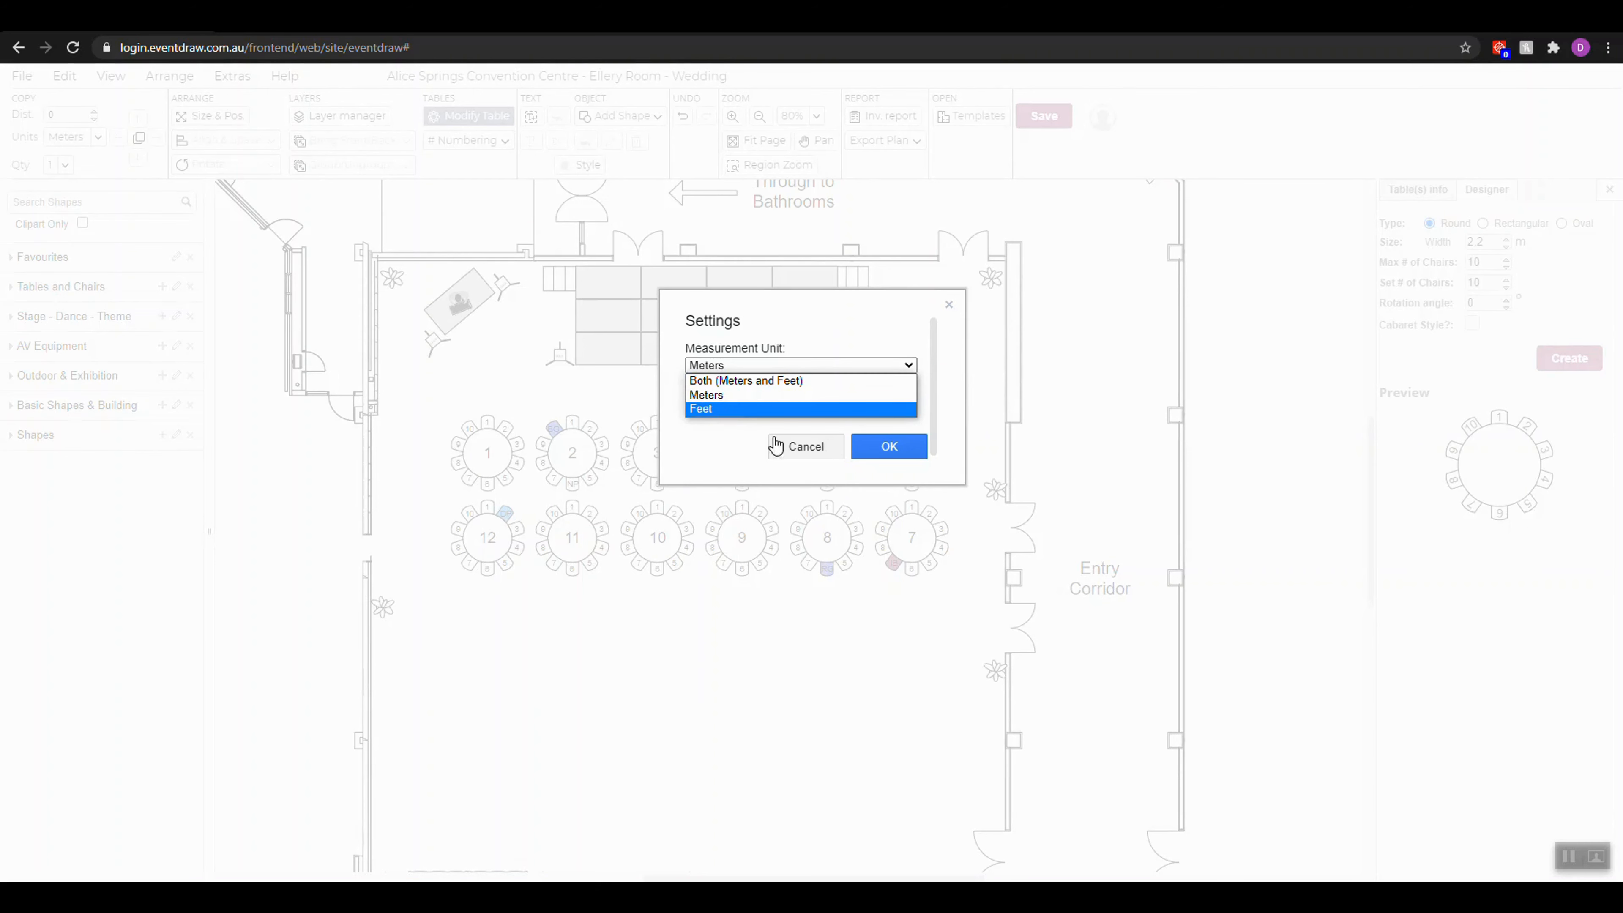
{"action": "left_click", "coordinate": [799, 448]}
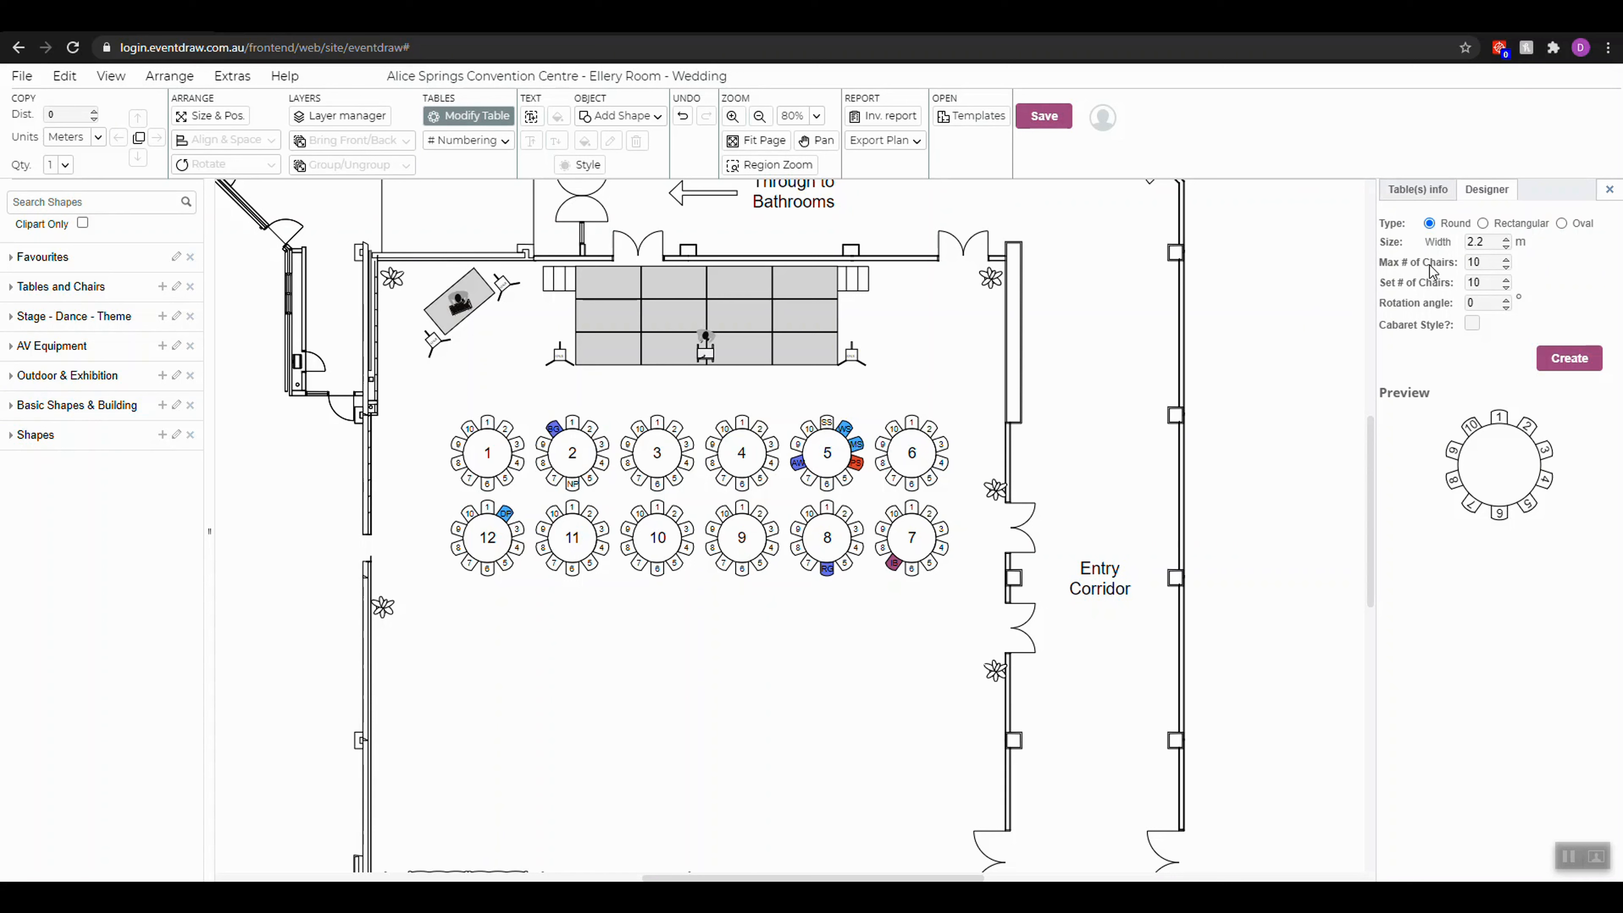
Set both the round table's maximum number of chairs and its set number of chairs to 14
{"action": "left_click", "coordinate": [1506, 259]}
{"action": "left_click", "coordinate": [1506, 259]}
{"action": "left_click", "coordinate": [1506, 280]}
{"action": "left_click", "coordinate": [1506, 279]}
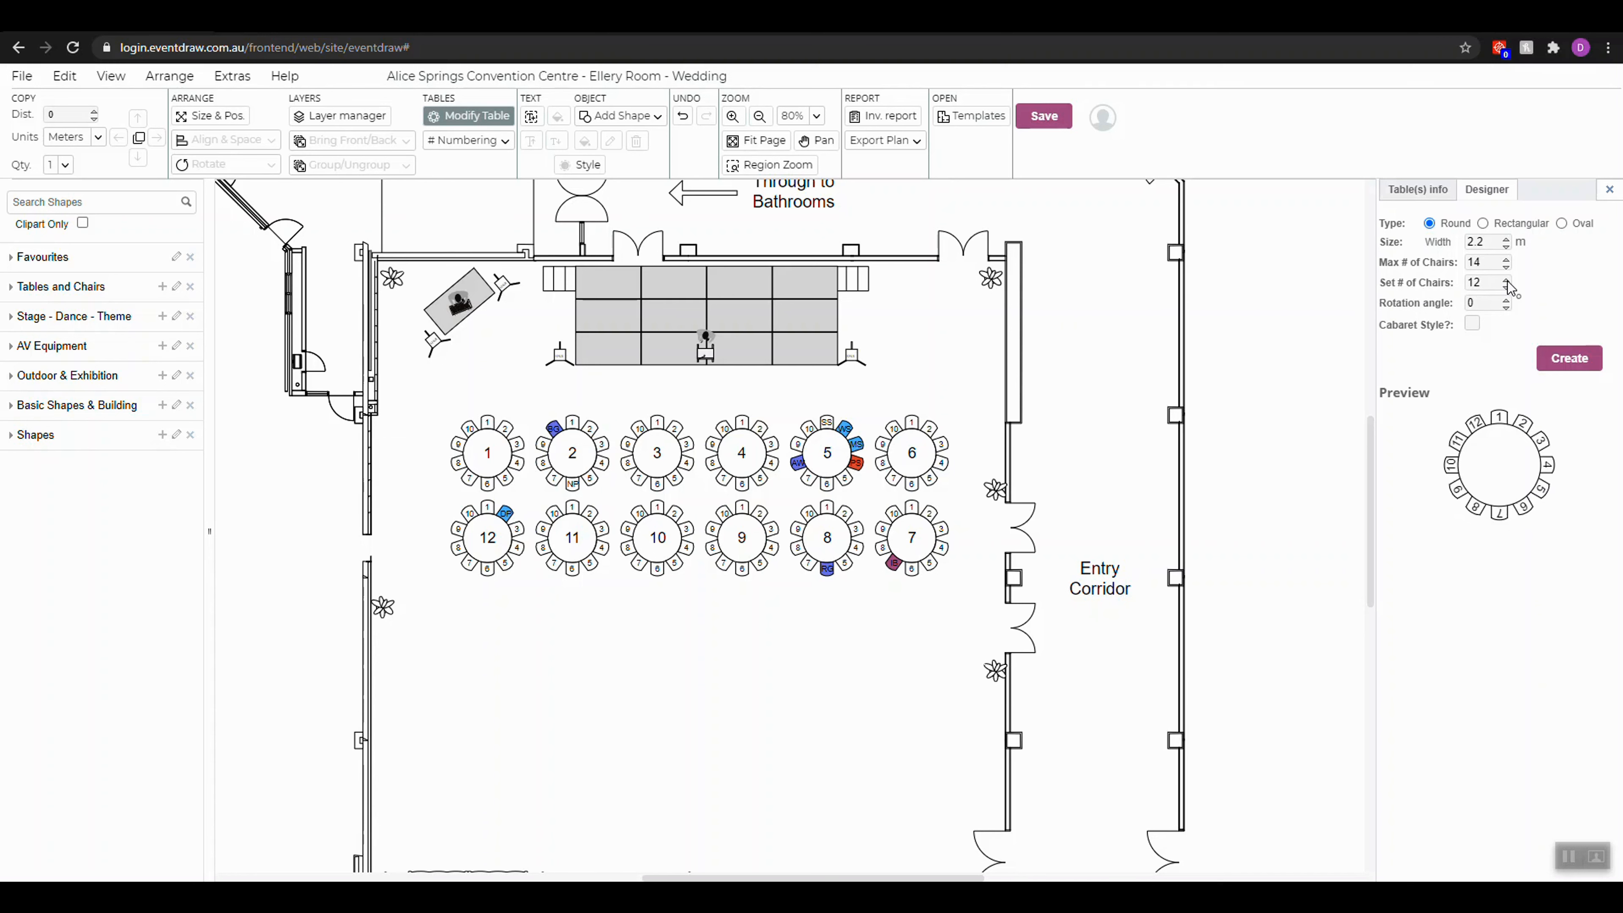
{"action": "left_click", "coordinate": [1506, 280]}
{"action": "left_click", "coordinate": [1506, 280]}
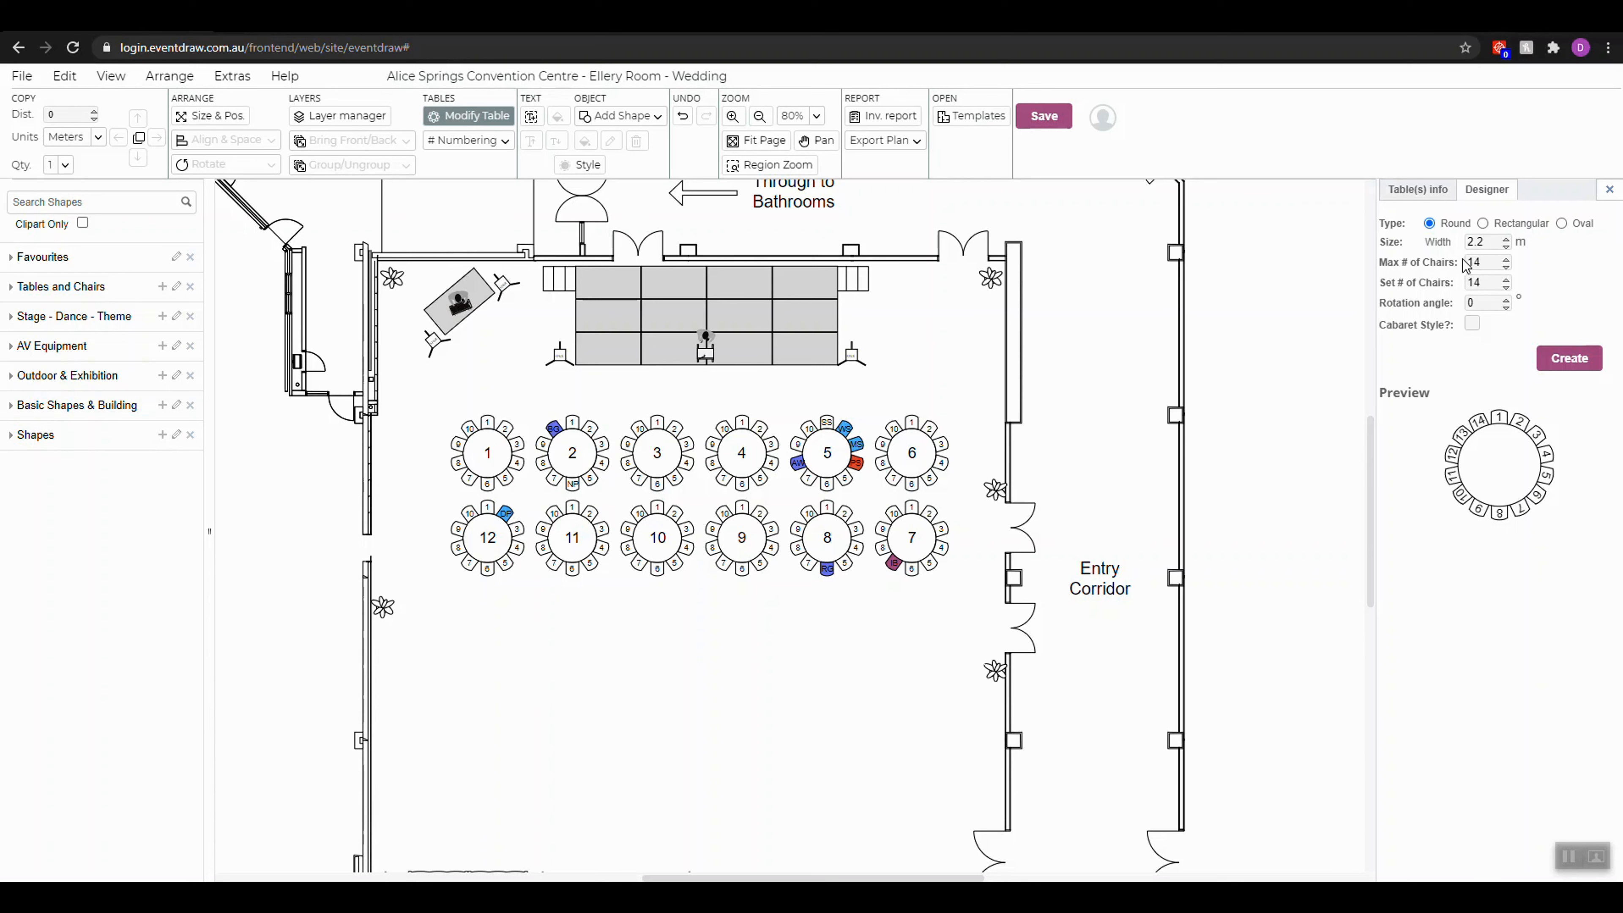
Reduce the round table's maximum number of chairs to 10
{"action": "left_click", "coordinate": [1507, 268]}
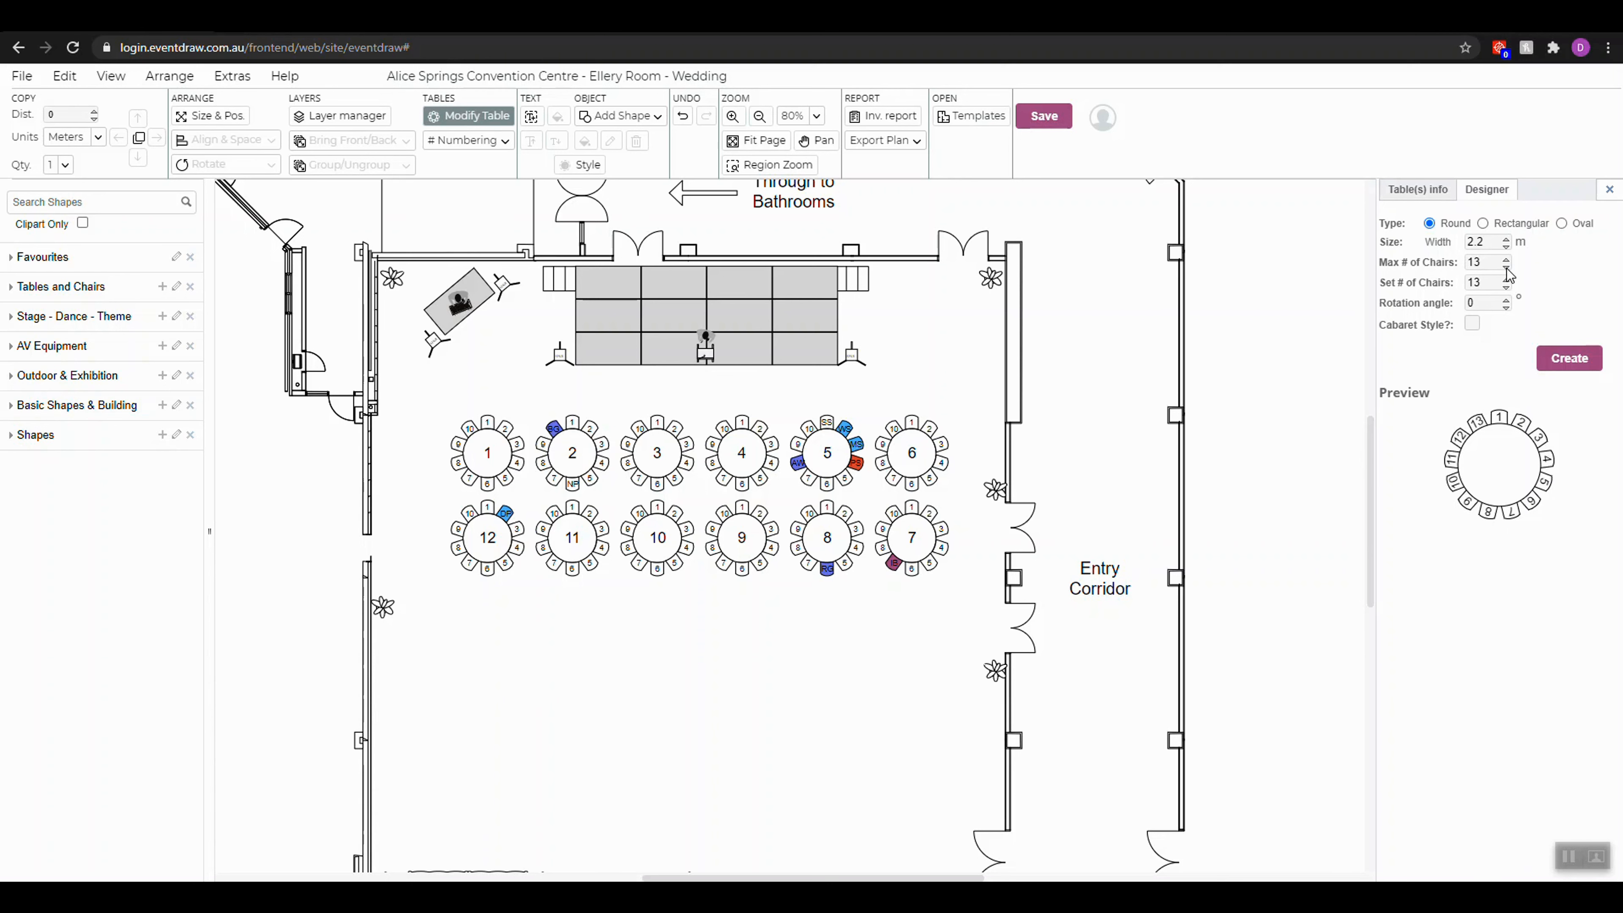
{"action": "left_click", "coordinate": [1507, 267]}
{"action": "left_click", "coordinate": [1506, 268]}
{"action": "left_click", "coordinate": [1507, 267]}
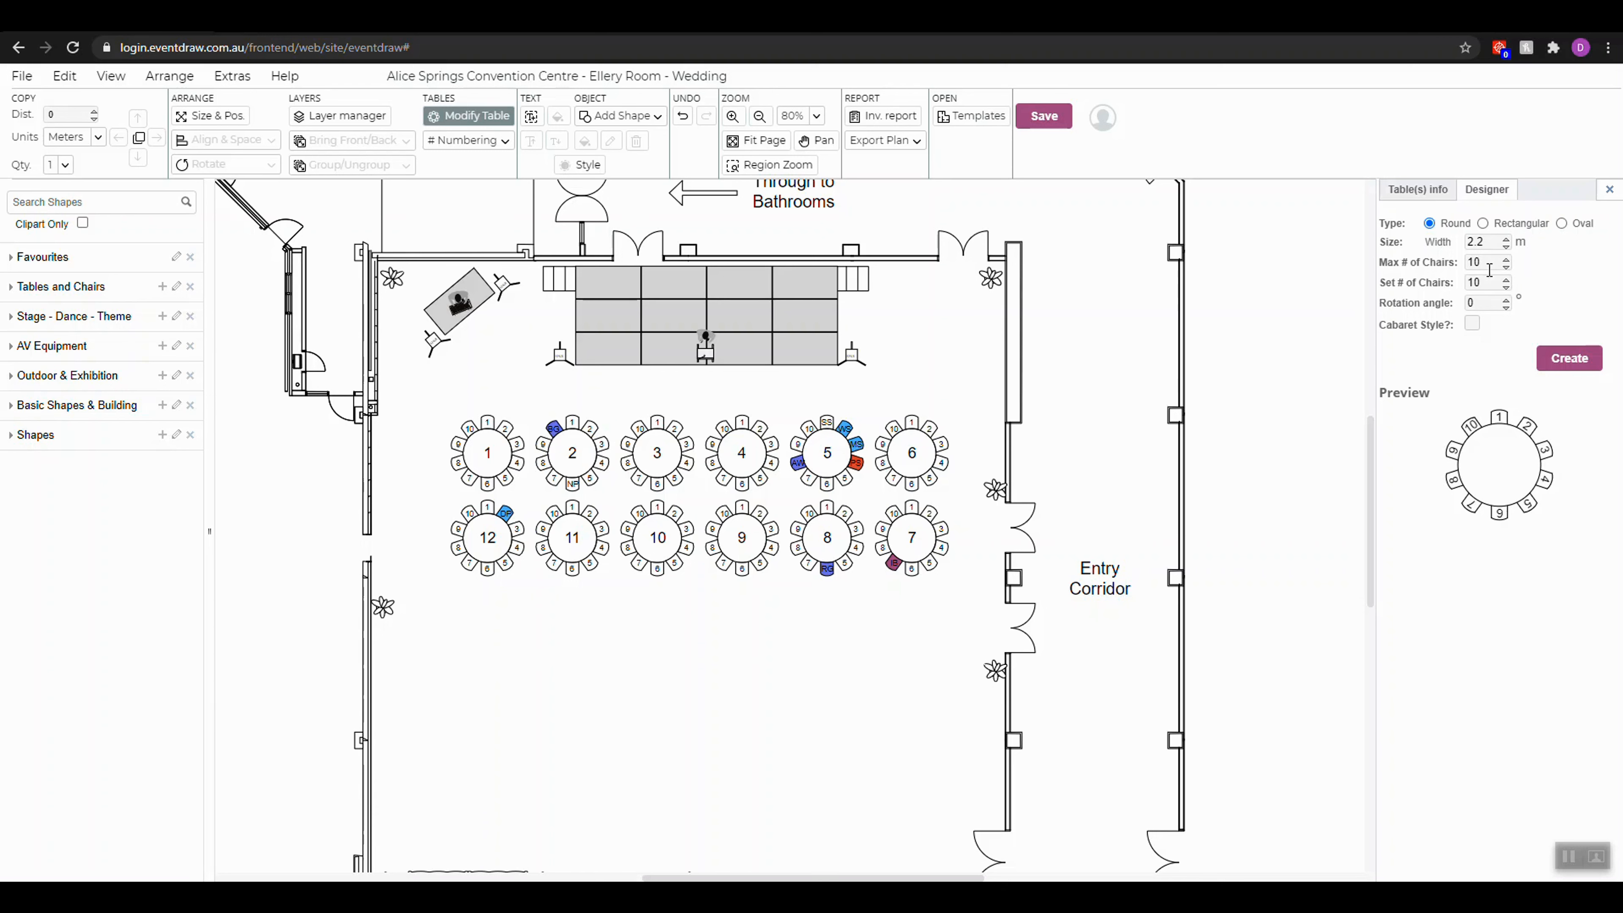
Set the round table's maximum number of chairs to 14 and its set number of chairs to 12
{"action": "left_click", "coordinate": [1508, 261]}
{"action": "left_click", "coordinate": [1508, 281]}
{"action": "left_click", "coordinate": [1508, 282]}
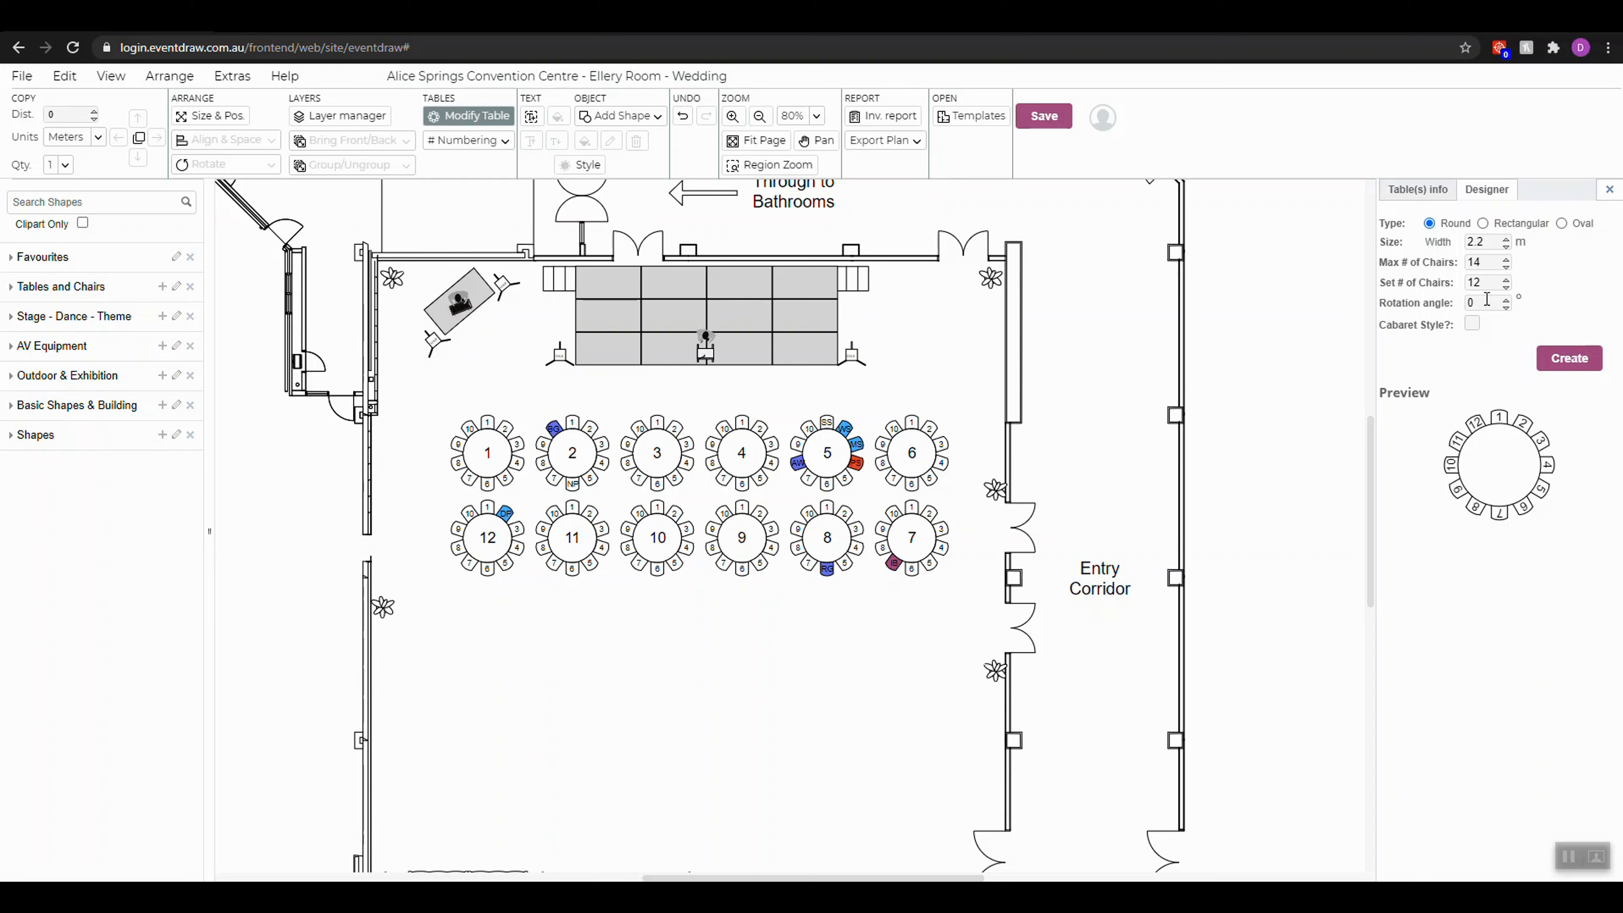
Try a 90° rotation angle on the round table and reset the angle to 0°
{"action": "left_click", "coordinate": [1506, 299]}
{"action": "left_click", "coordinate": [1506, 299]}
{"action": "left_click", "coordinate": [1506, 299]}
{"action": "left_click", "coordinate": [1505, 300]}
{"action": "left_click", "coordinate": [1505, 299]}
{"action": "left_click", "coordinate": [1505, 299]}
{"action": "left_click", "coordinate": [1481, 300]}
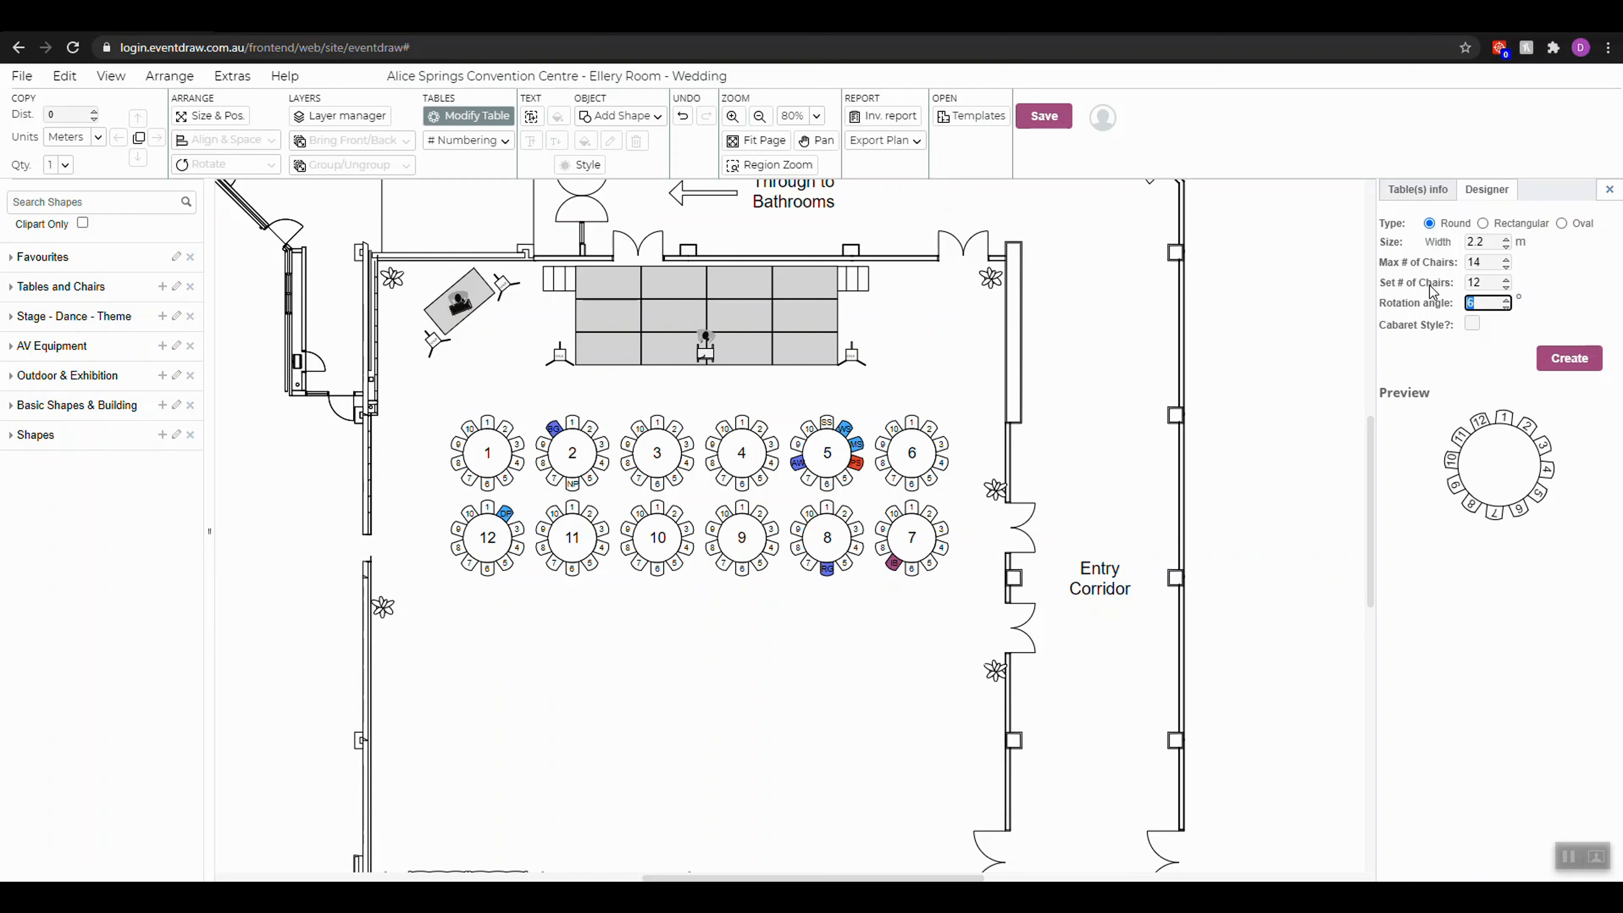
{"action": "type", "text": "90"}
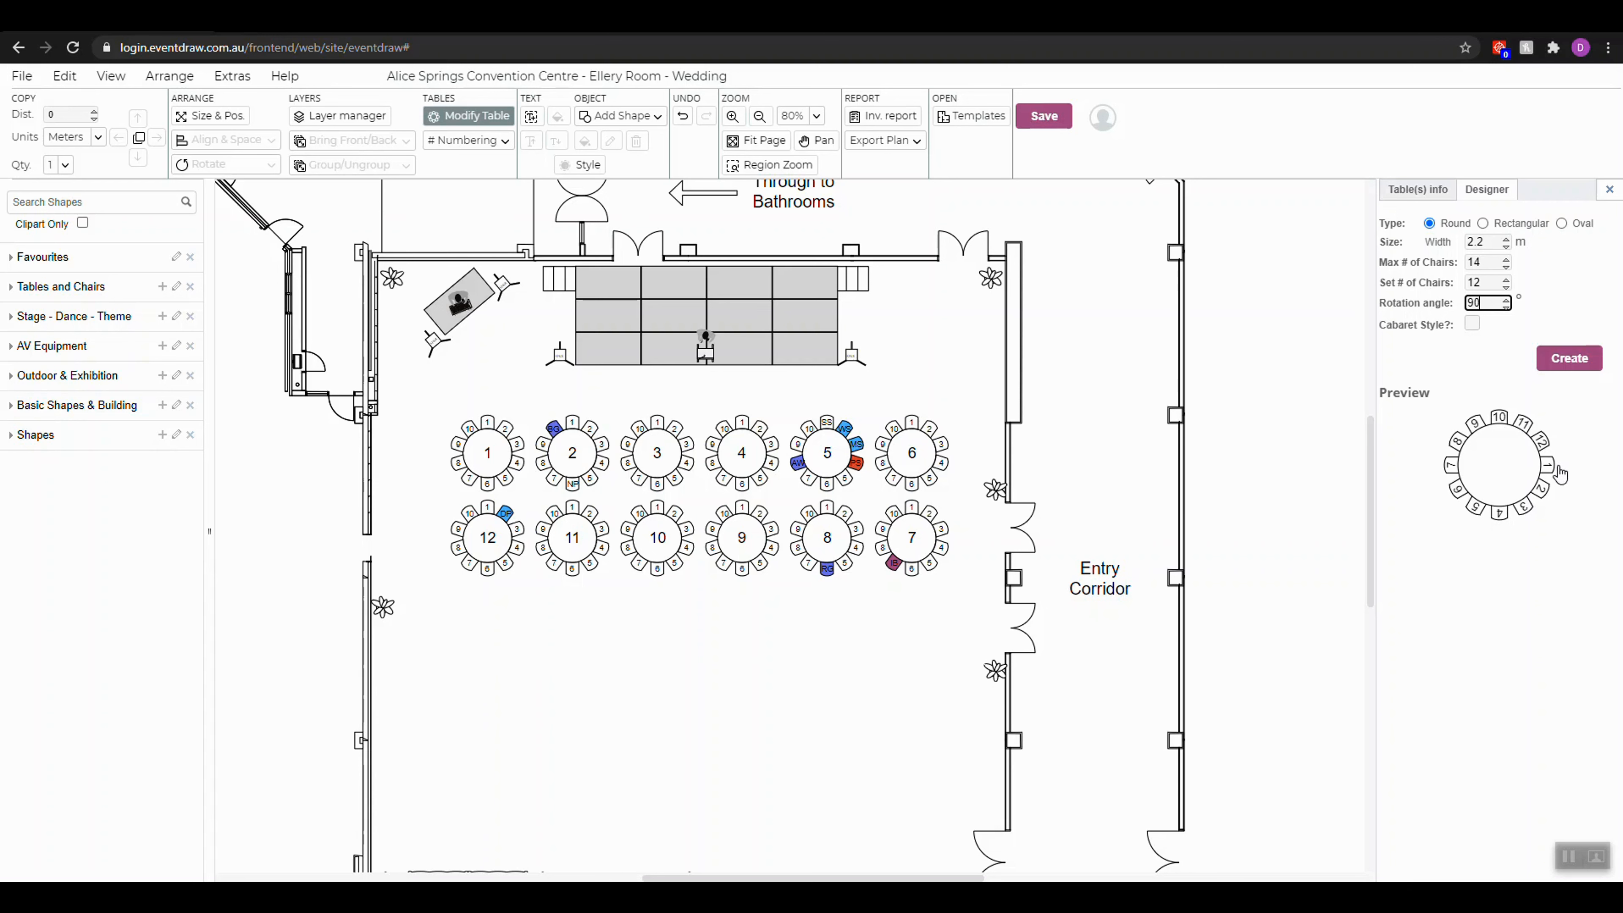
{"action": "left_click_drag", "start_coordinate": [1485, 302], "coordinate": [1371, 298]}
{"action": "type", "text": "0"}
Enable cabaret style for the round table and set its spacing level to 15
{"action": "left_click", "coordinate": [1472, 324]}
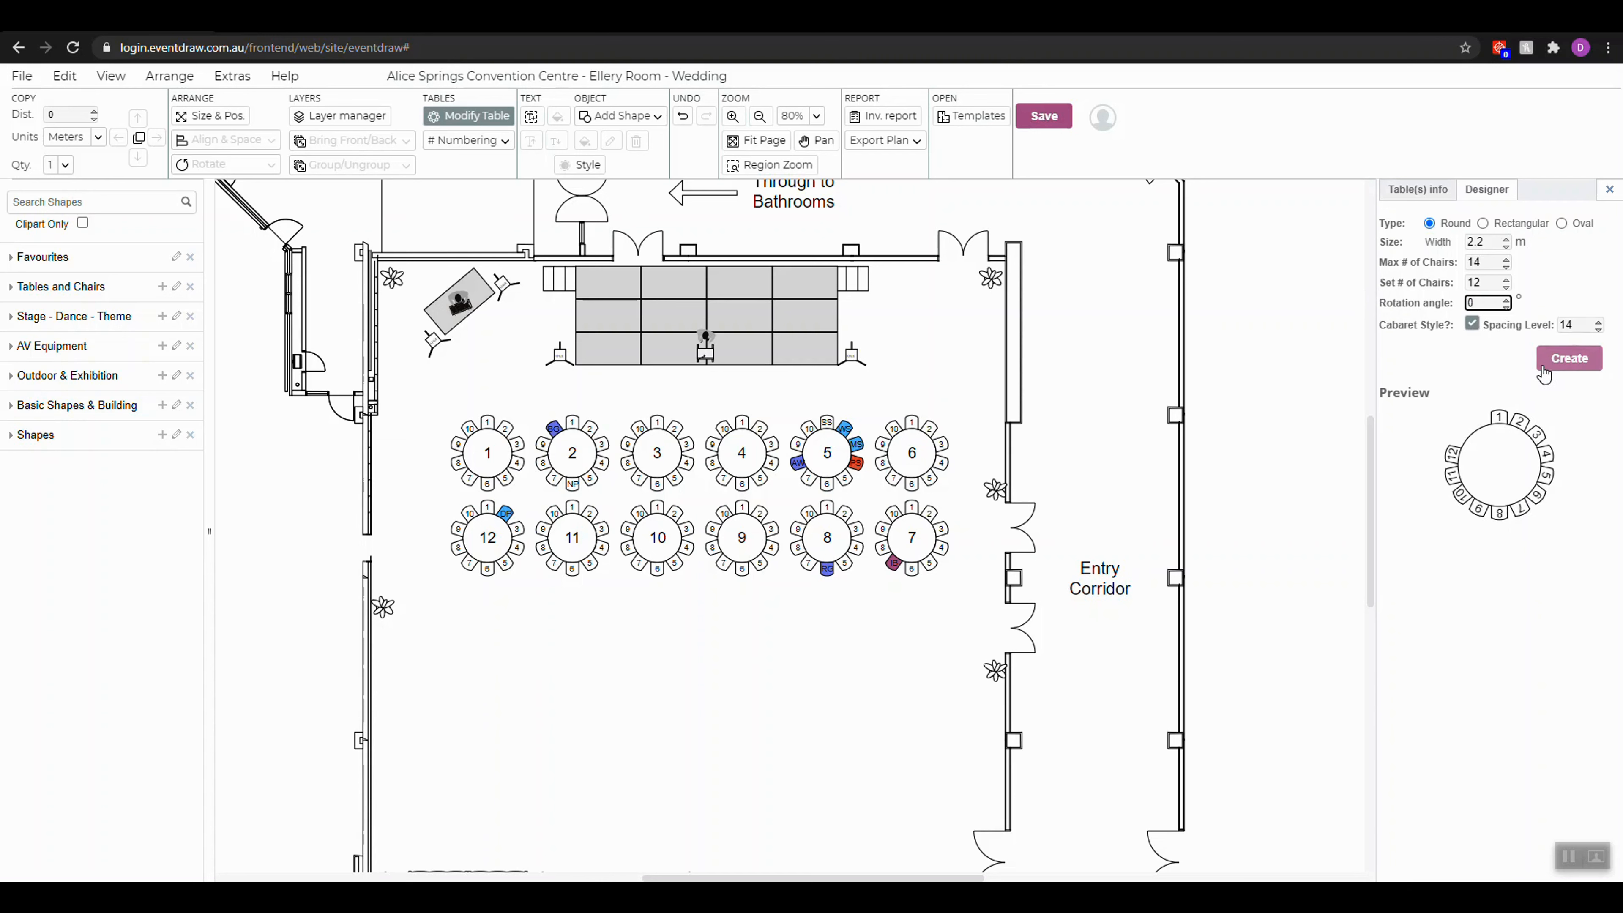
{"action": "left_click", "coordinate": [1601, 331]}
{"action": "left_click", "coordinate": [1600, 330]}
{"action": "left_click", "coordinate": [1599, 323]}
{"action": "left_click", "coordinate": [1599, 323]}
{"action": "left_click", "coordinate": [1599, 323]}
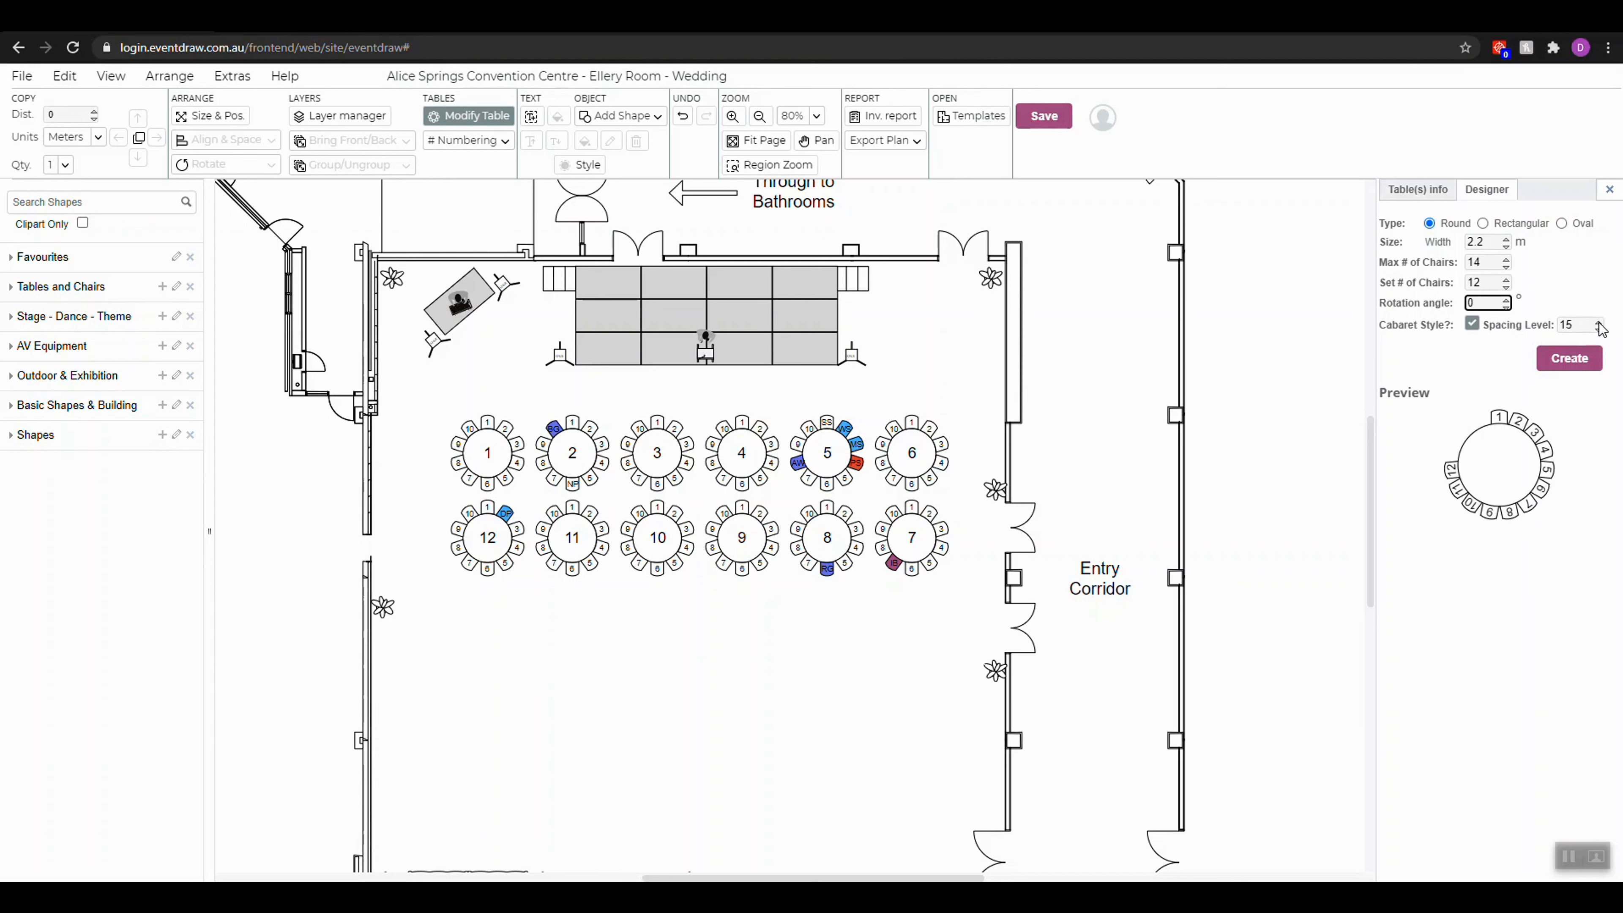
Set the cabaret table's number of chairs to 9 and its spacing level to 11
{"action": "left_click", "coordinate": [1505, 286]}
{"action": "left_click", "coordinate": [1506, 285]}
{"action": "left_click", "coordinate": [1506, 285]}
{"action": "left_click", "coordinate": [1599, 329]}
{"action": "left_click", "coordinate": [1599, 329]}
{"action": "left_click", "coordinate": [1599, 329]}
{"action": "left_click", "coordinate": [1599, 329]}
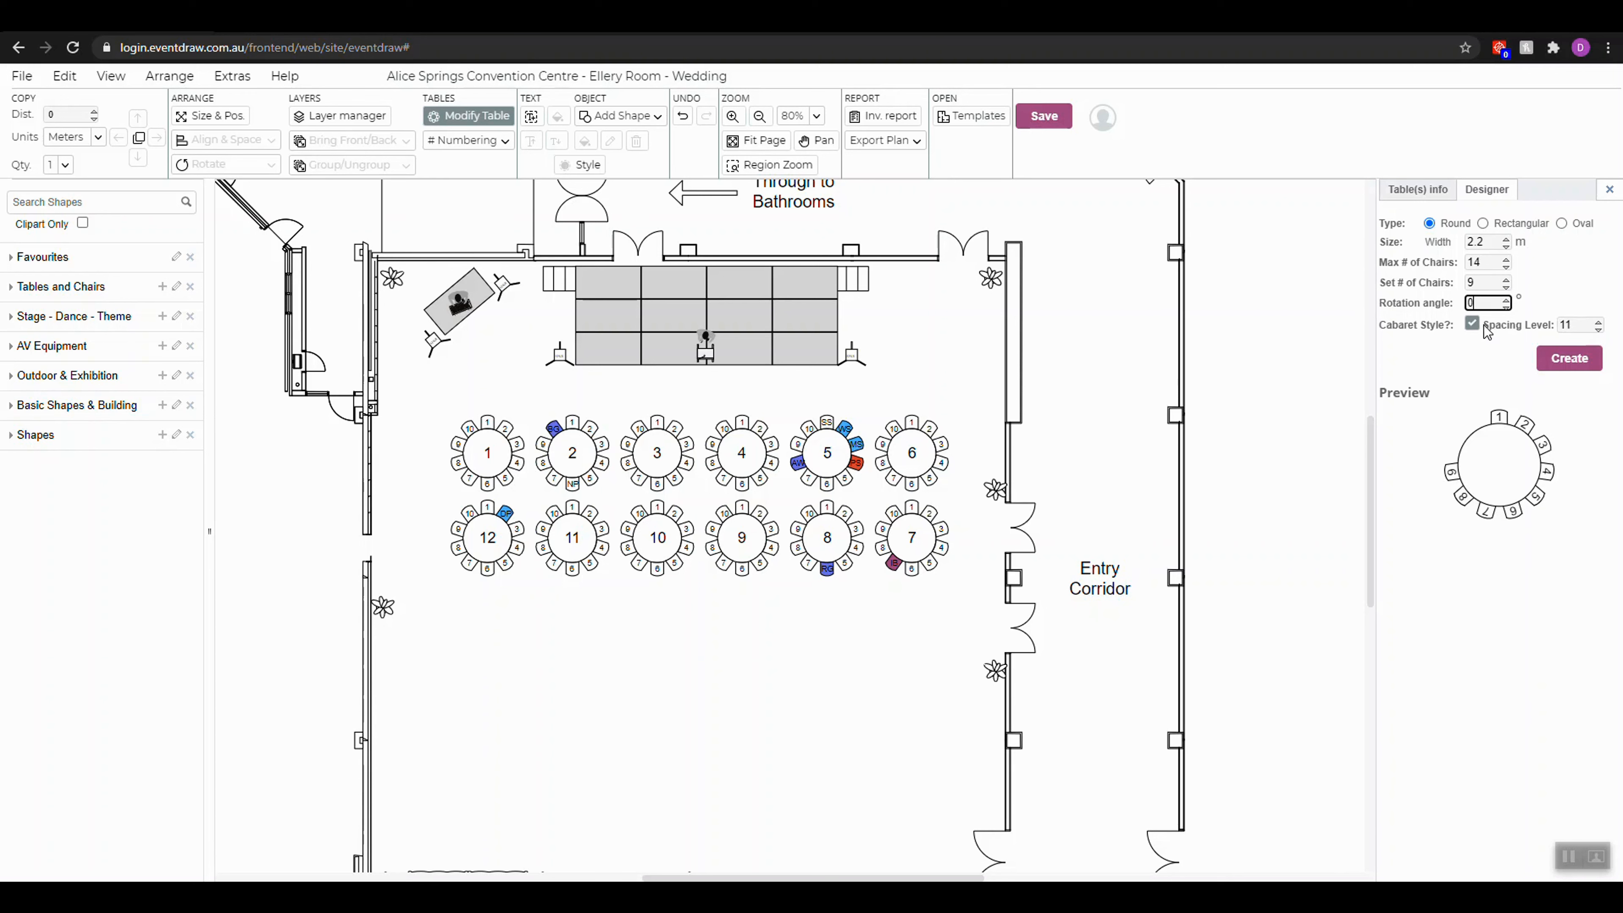
Disable cabaret style and set the round table's number of chairs back to 12
{"action": "left_click", "coordinate": [1473, 325]}
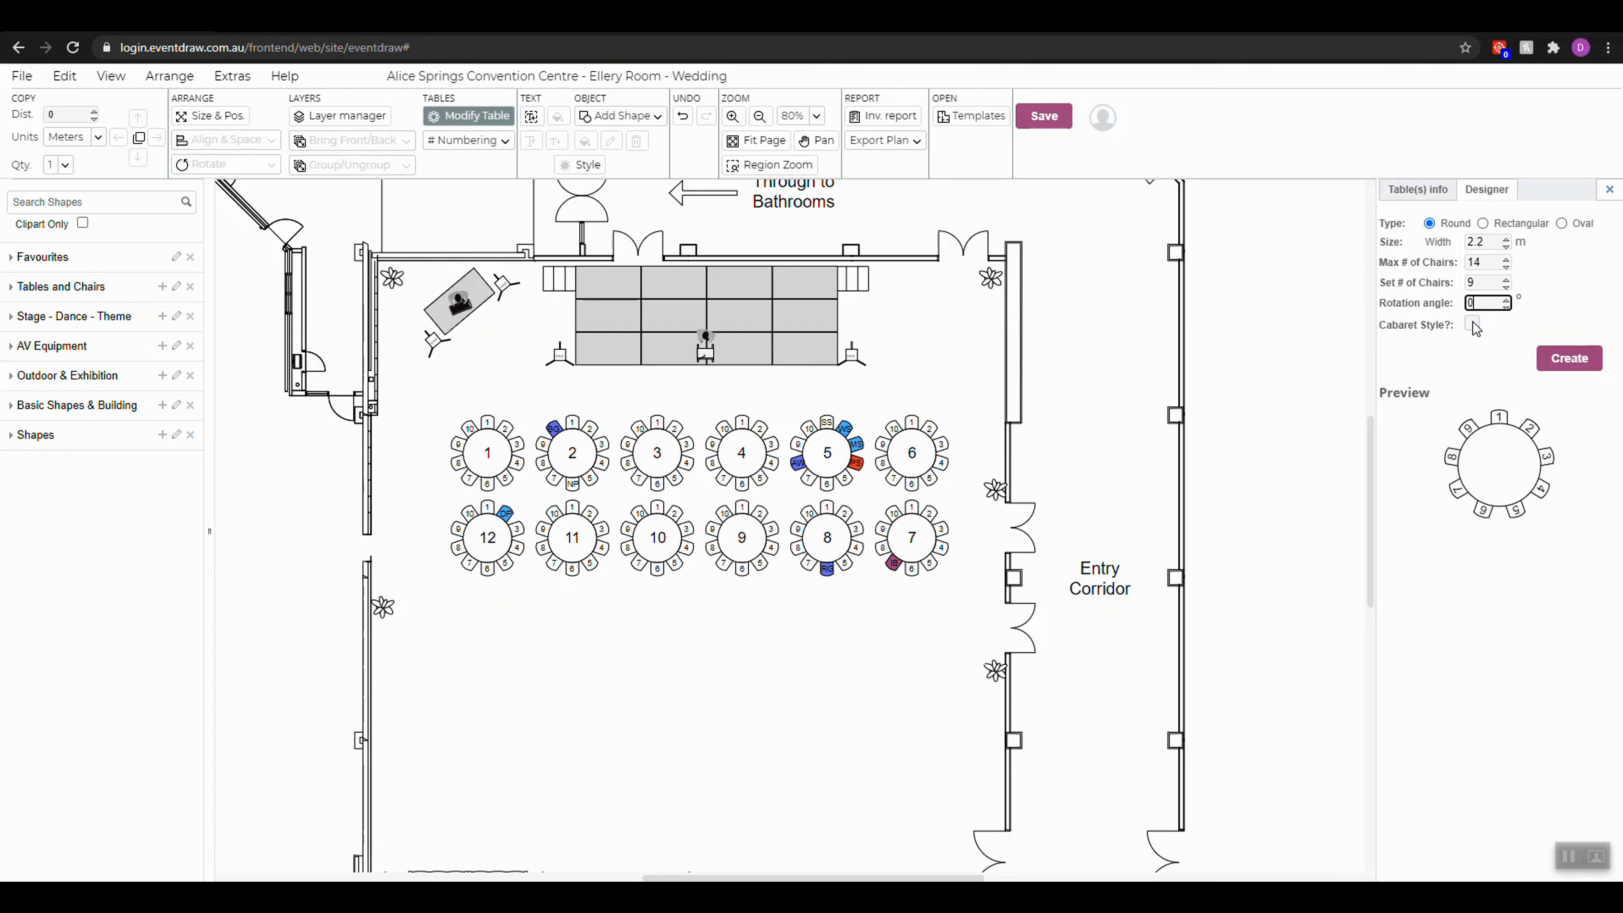
{"action": "left_click", "coordinate": [1507, 282]}
{"action": "left_click", "coordinate": [1507, 282]}
{"action": "left_click", "coordinate": [1507, 279]}
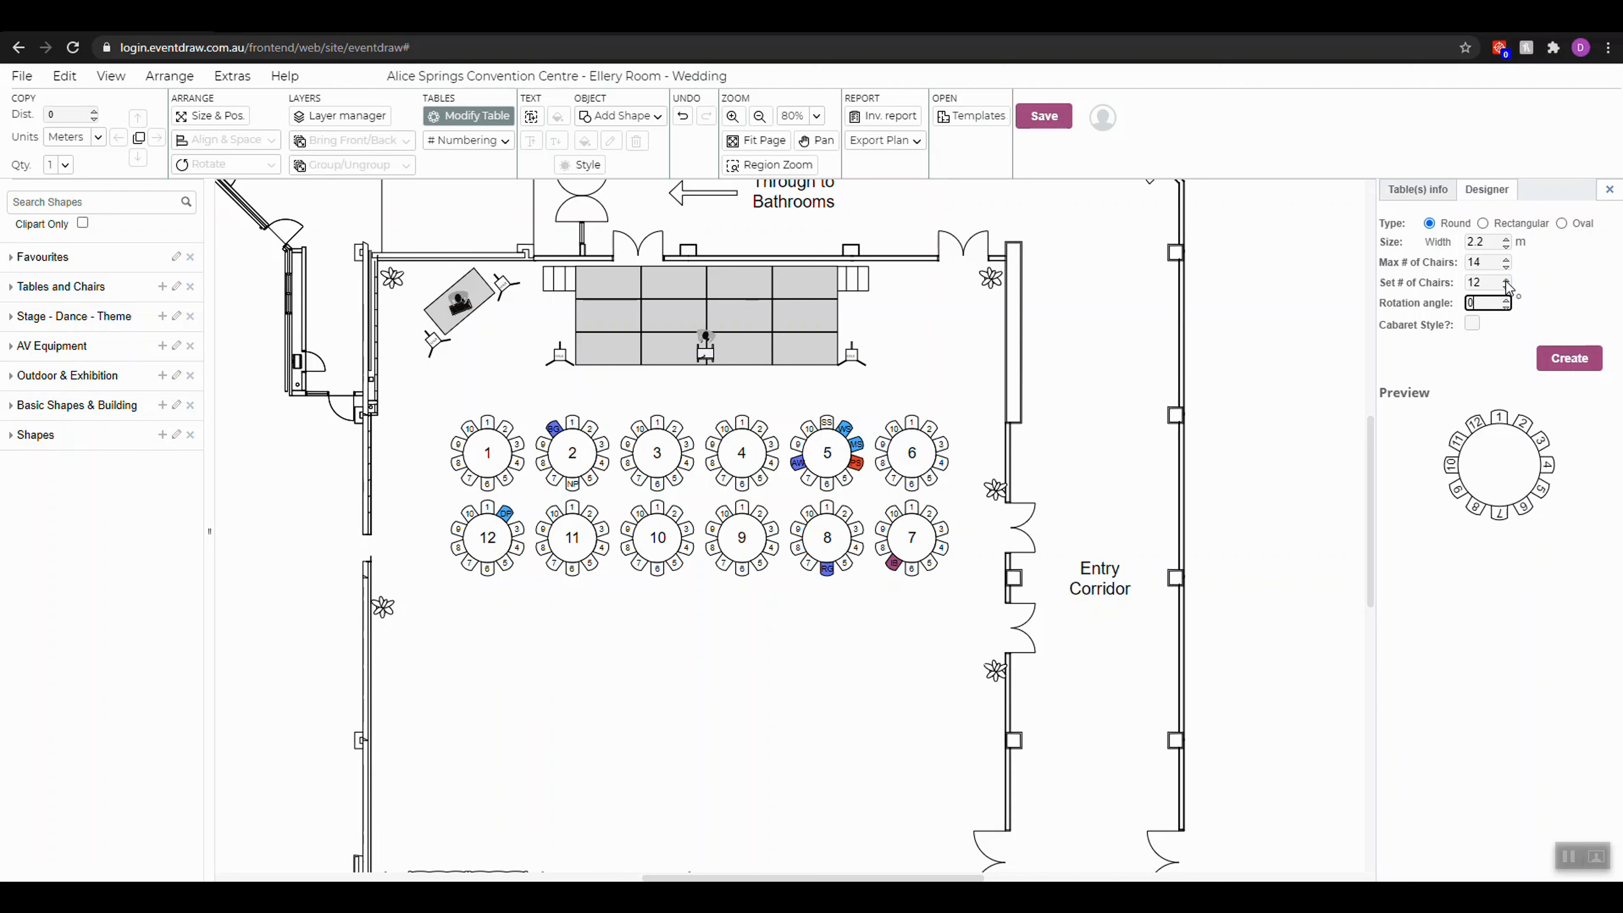
Create the designed round table and place it in the empty floor area below the two rows of tables
{"action": "left_click", "coordinate": [1576, 363]}
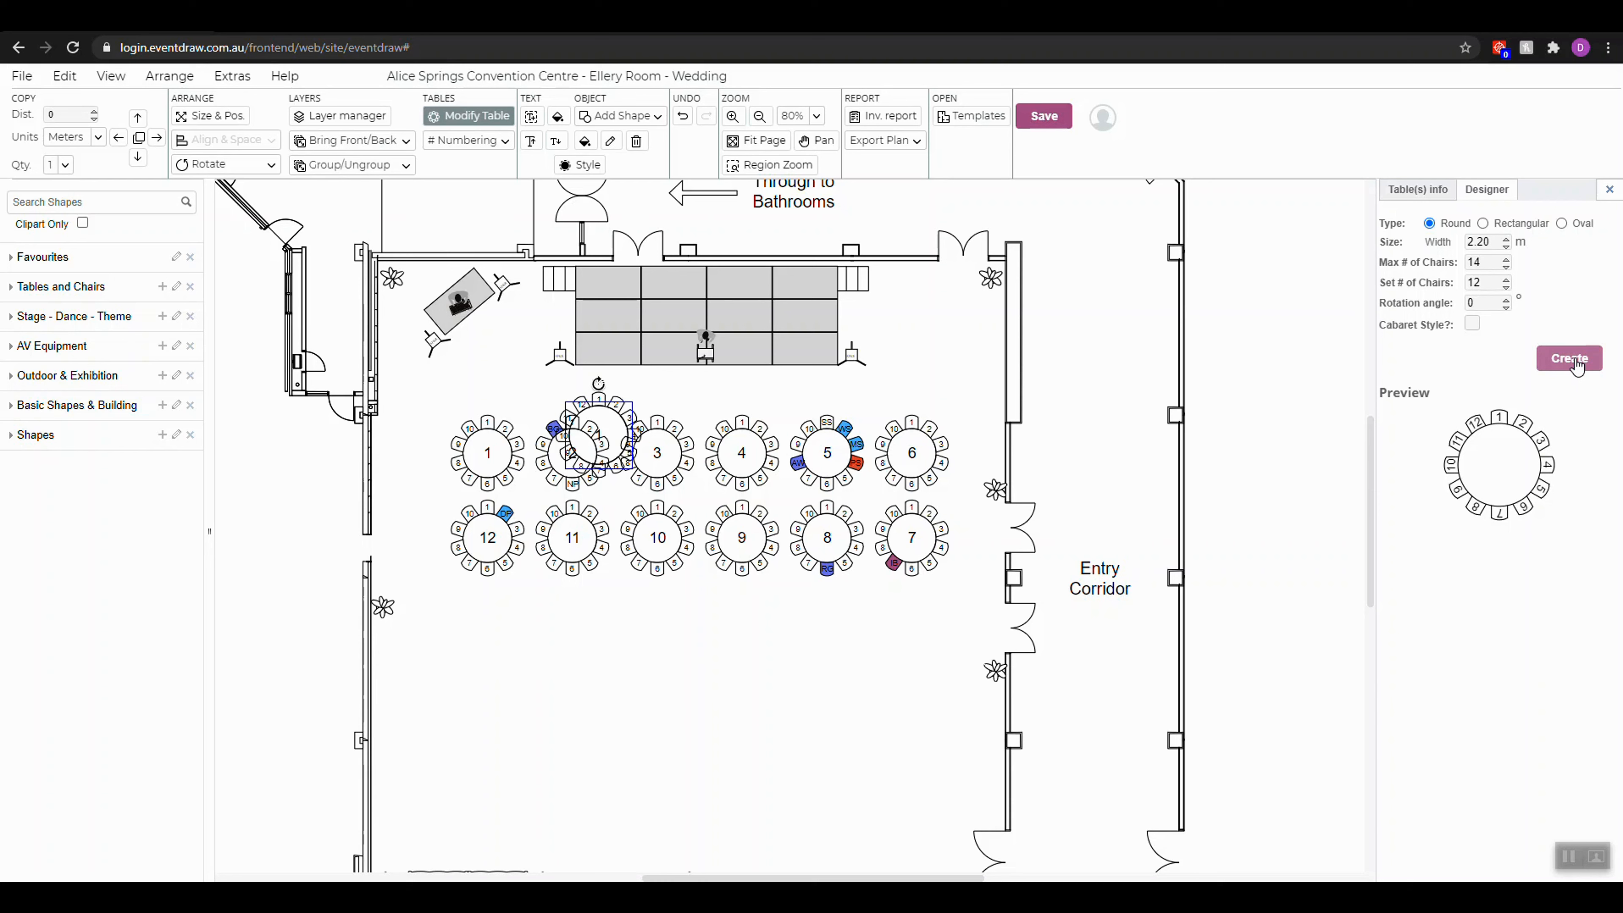
{"action": "left_click_drag", "start_coordinate": [610, 413], "coordinate": [678, 636]}
{"action": "left_click", "coordinate": [741, 676]}
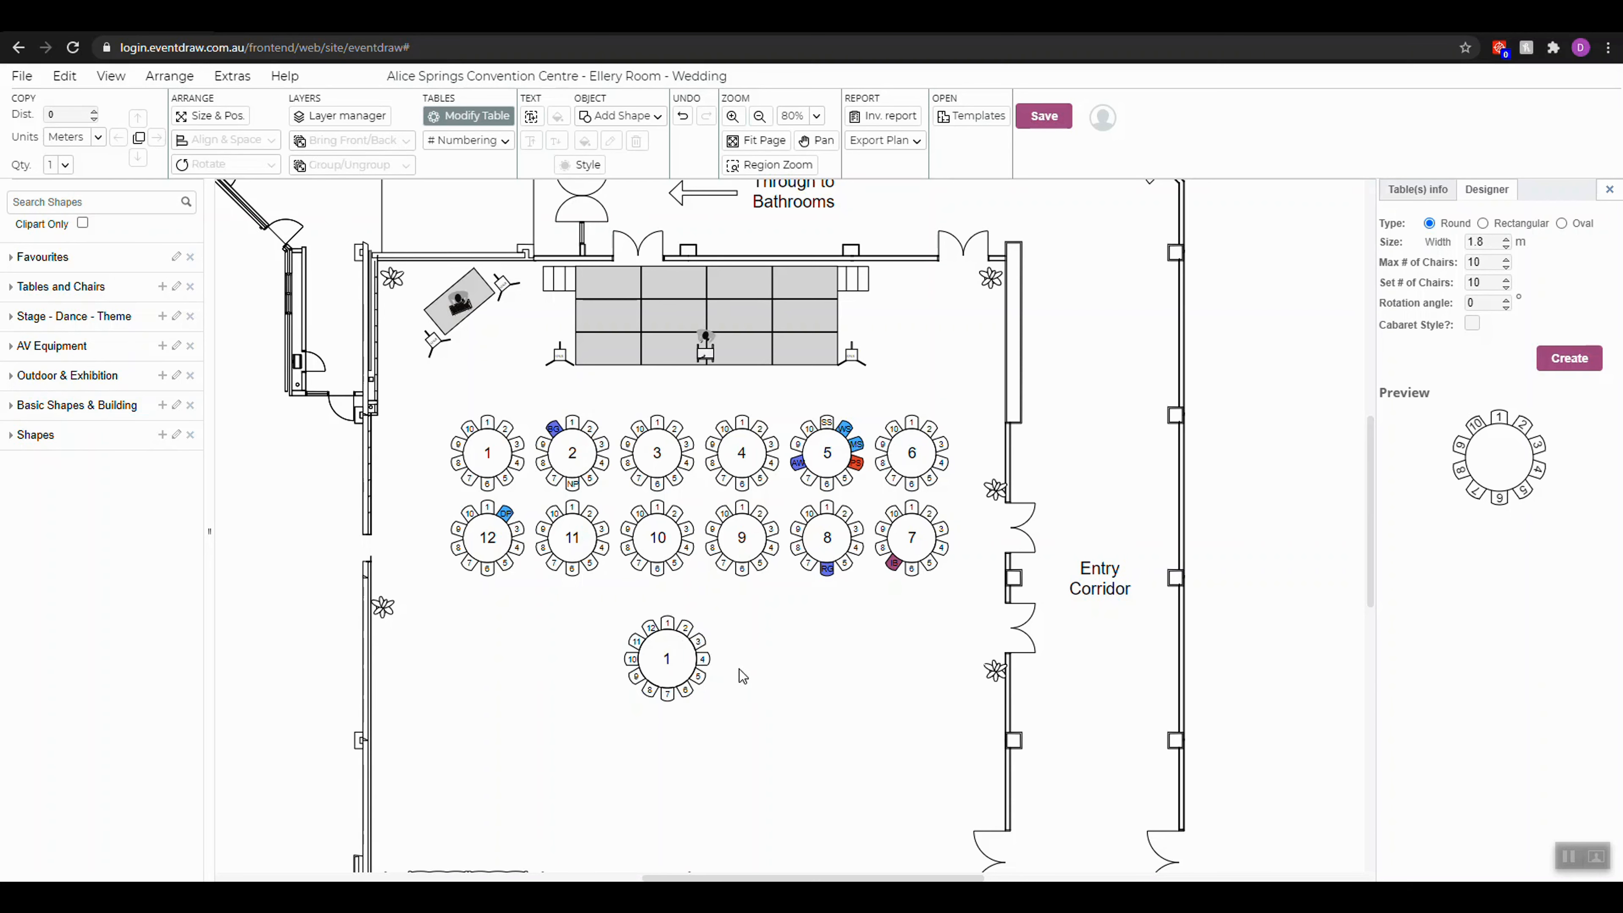
Add the new round table to the Favourites shapes under the name "Large Banquet Table"
{"action": "left_click", "coordinate": [670, 663]}
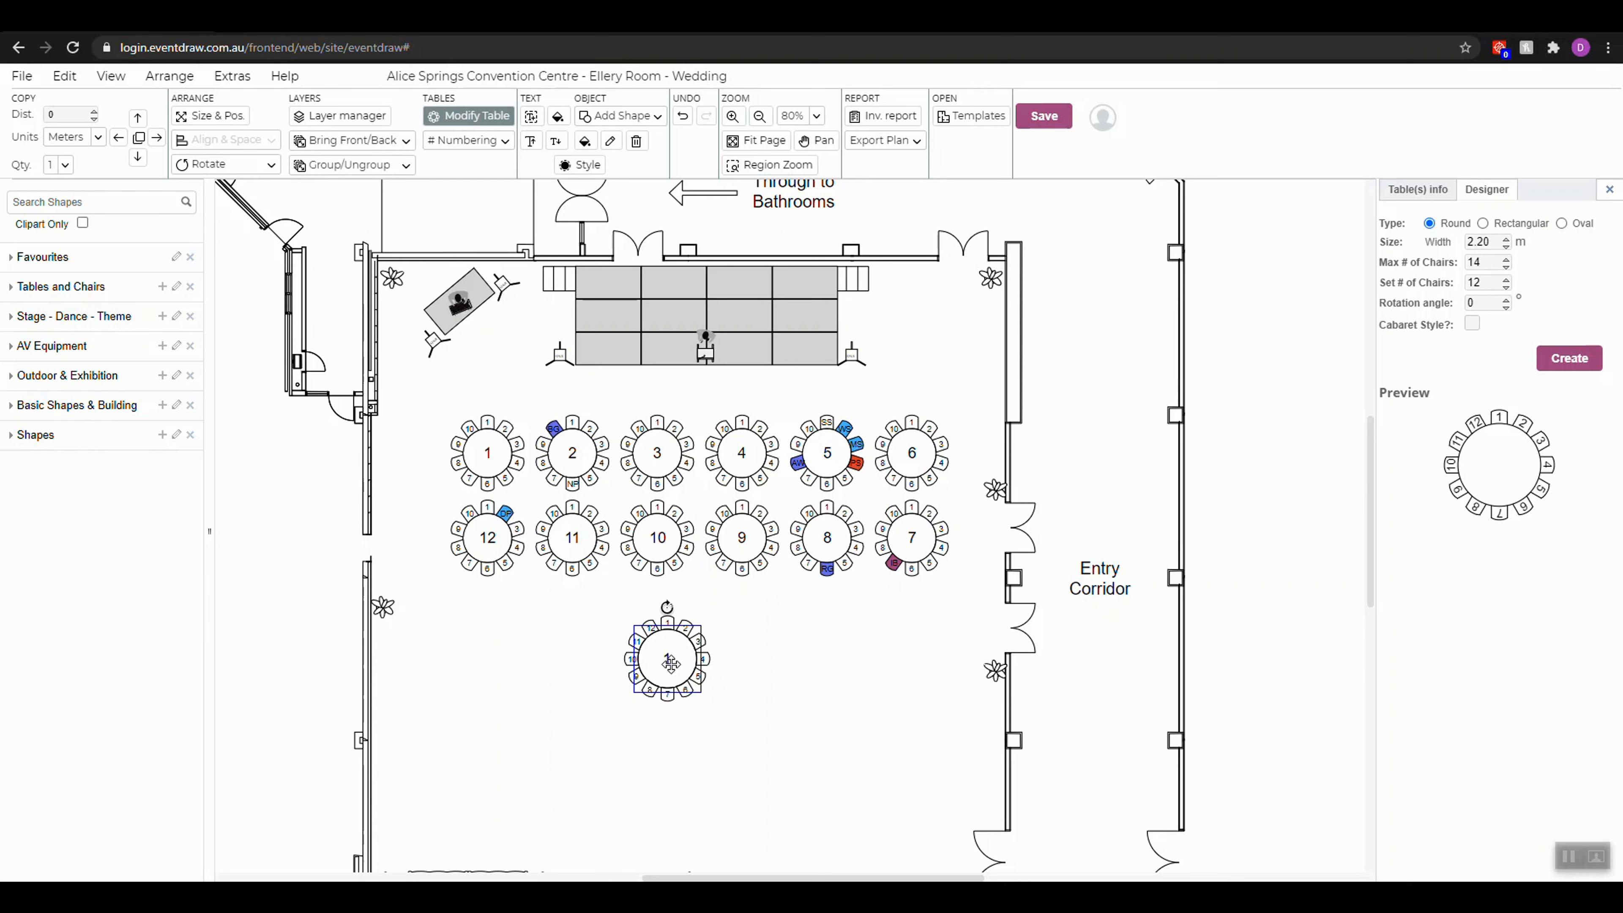
{"action": "left_click", "coordinate": [10, 261]}
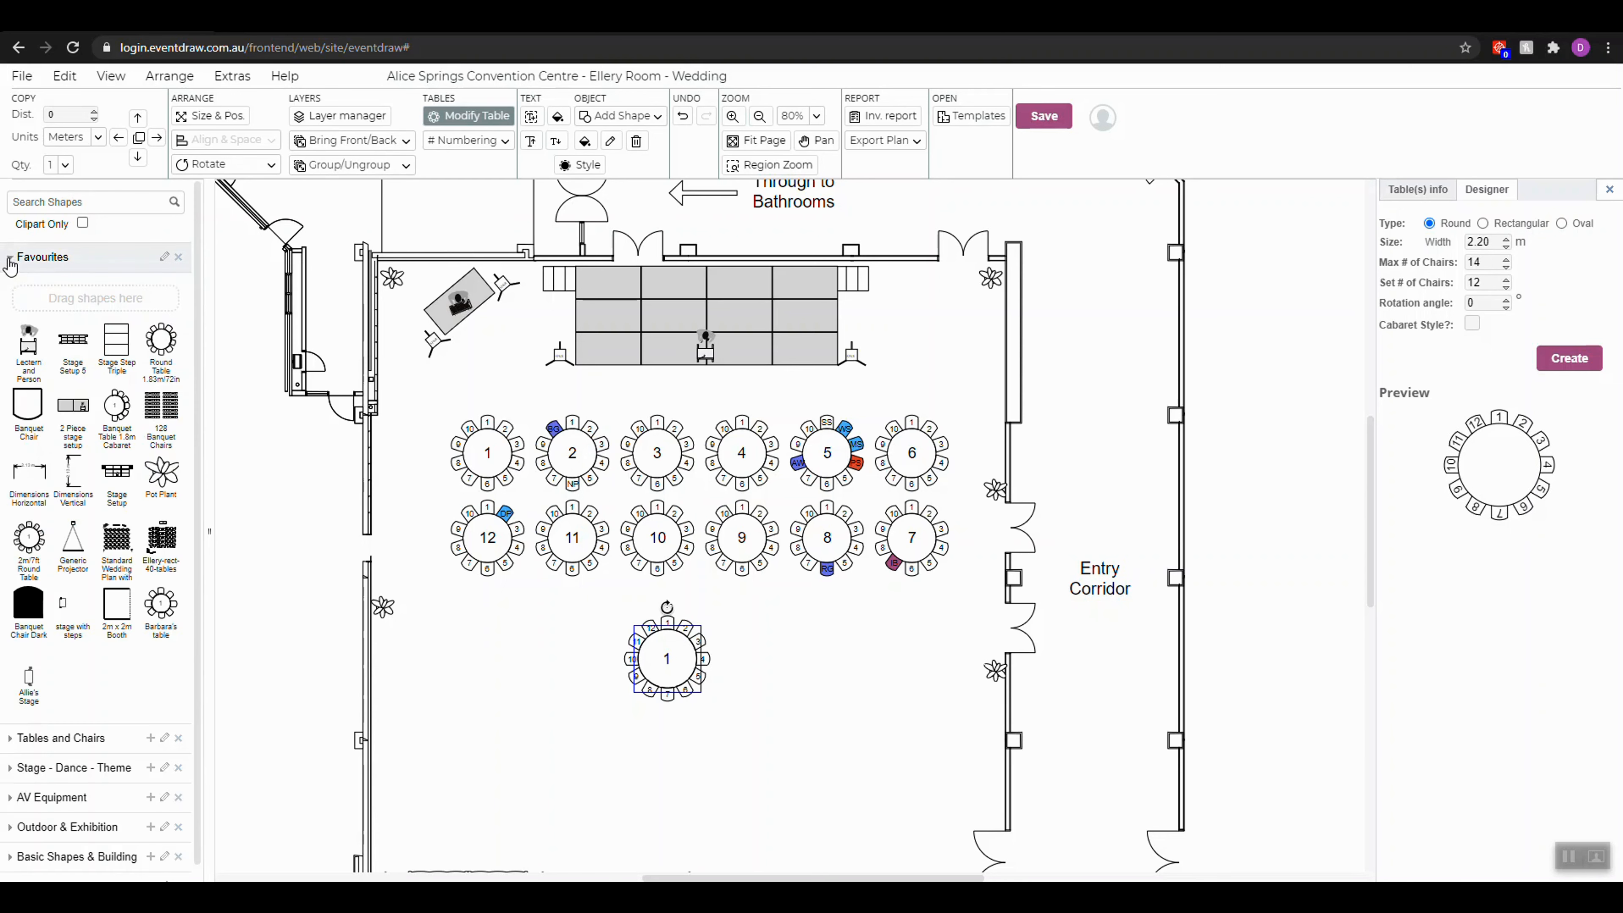
{"action": "left_click_drag", "start_coordinate": [667, 657], "coordinate": [128, 642]}
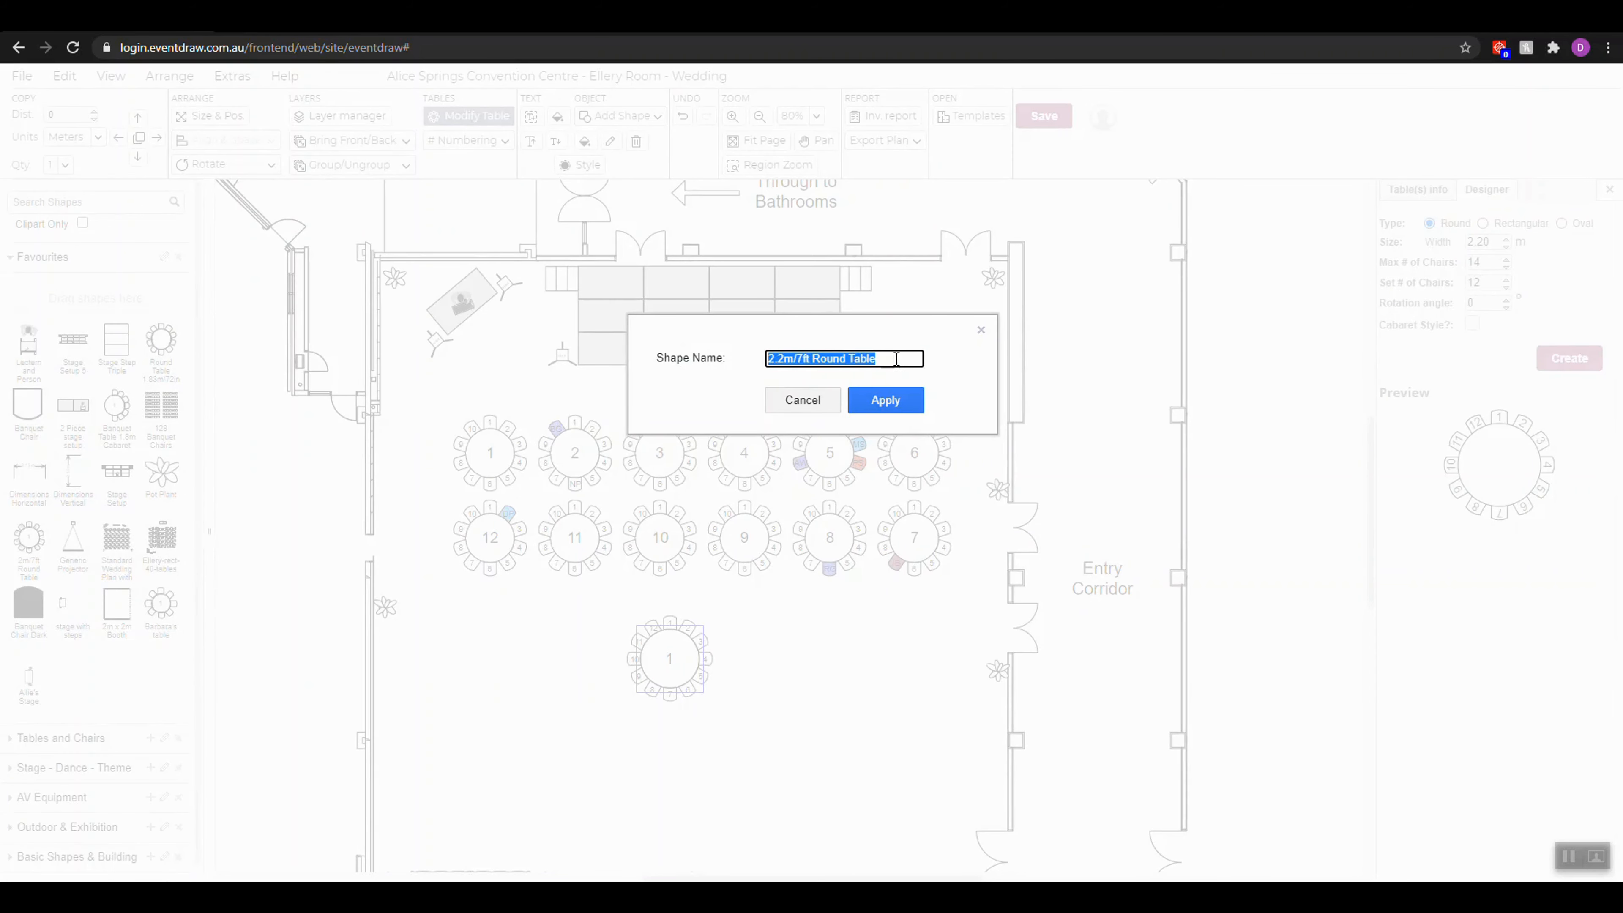
{"action": "type", "text": "La"}
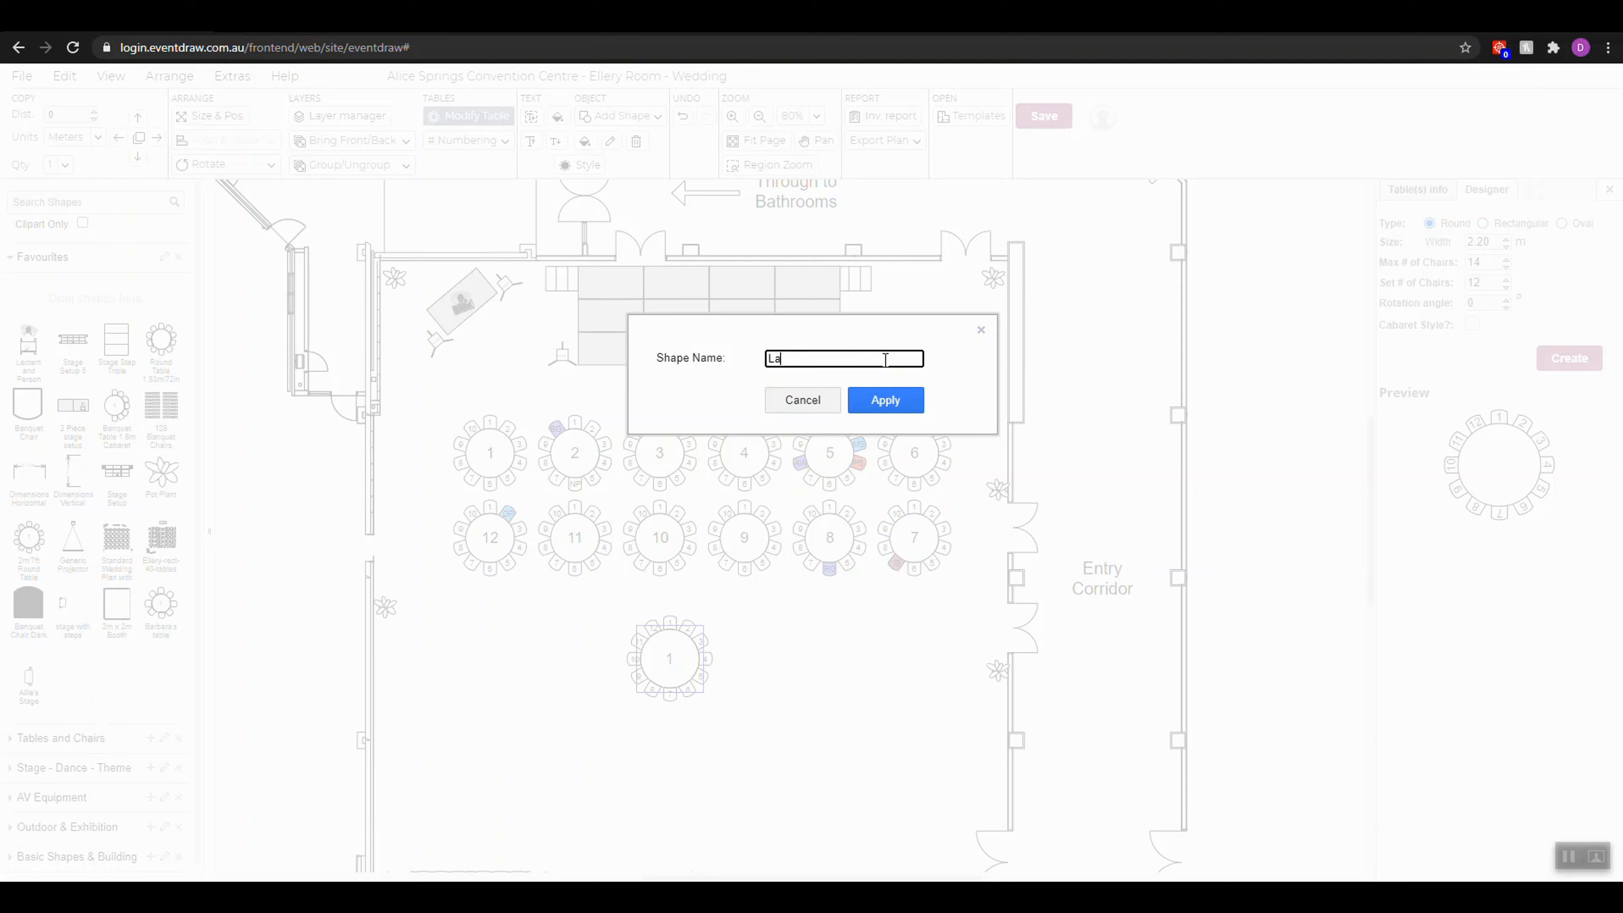
{"action": "type", "text": "rge Banquet Table"}
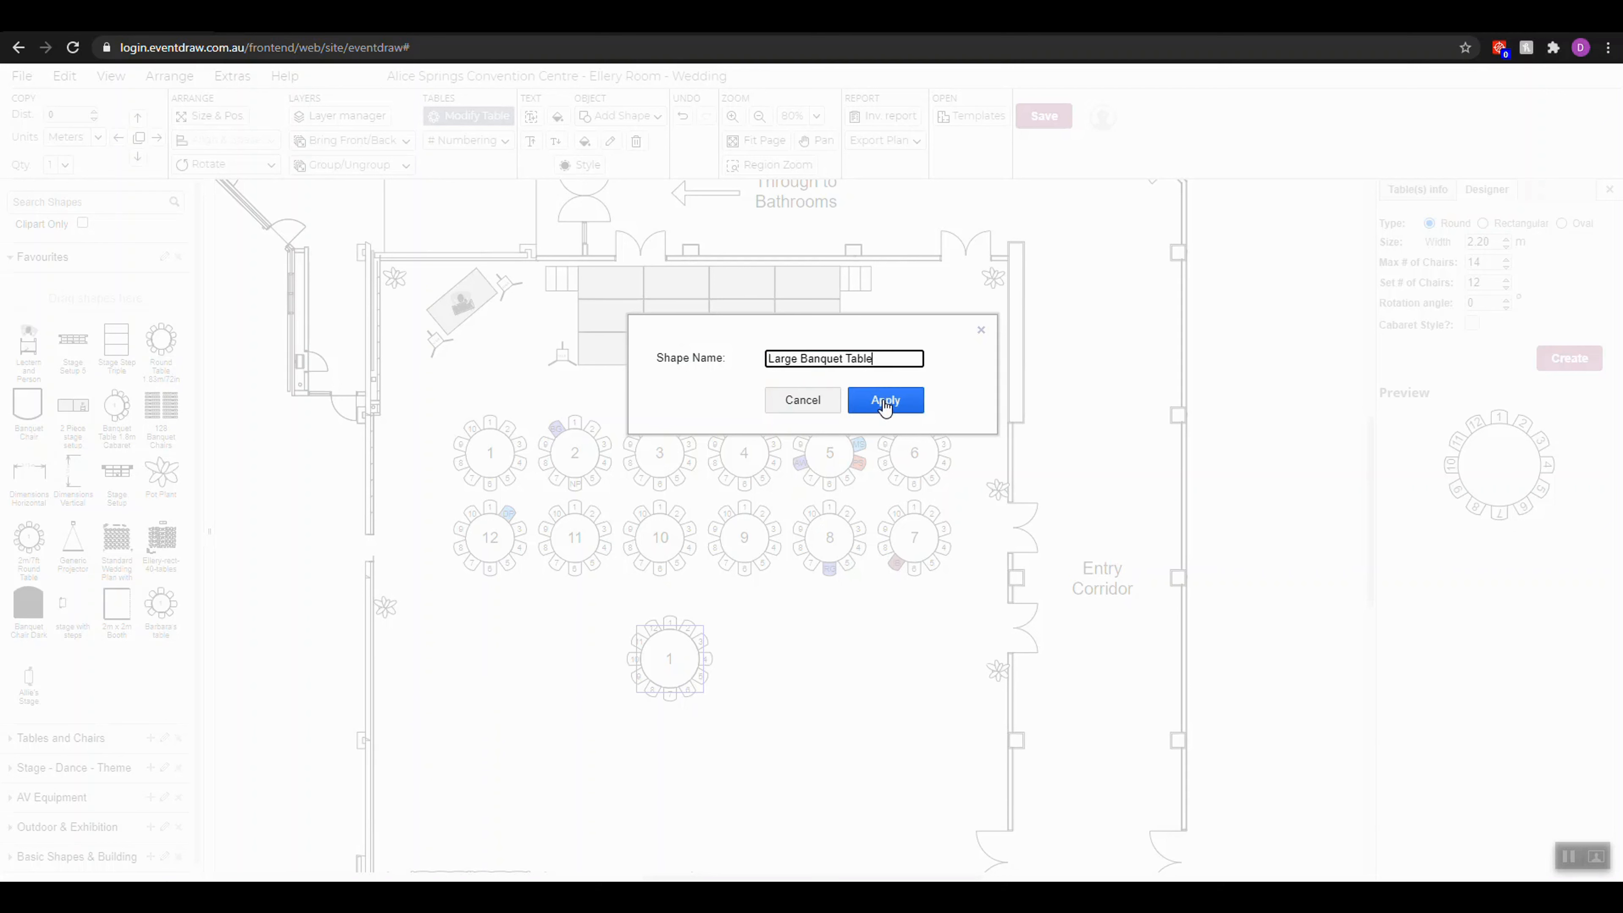
{"action": "left_click", "coordinate": [886, 401]}
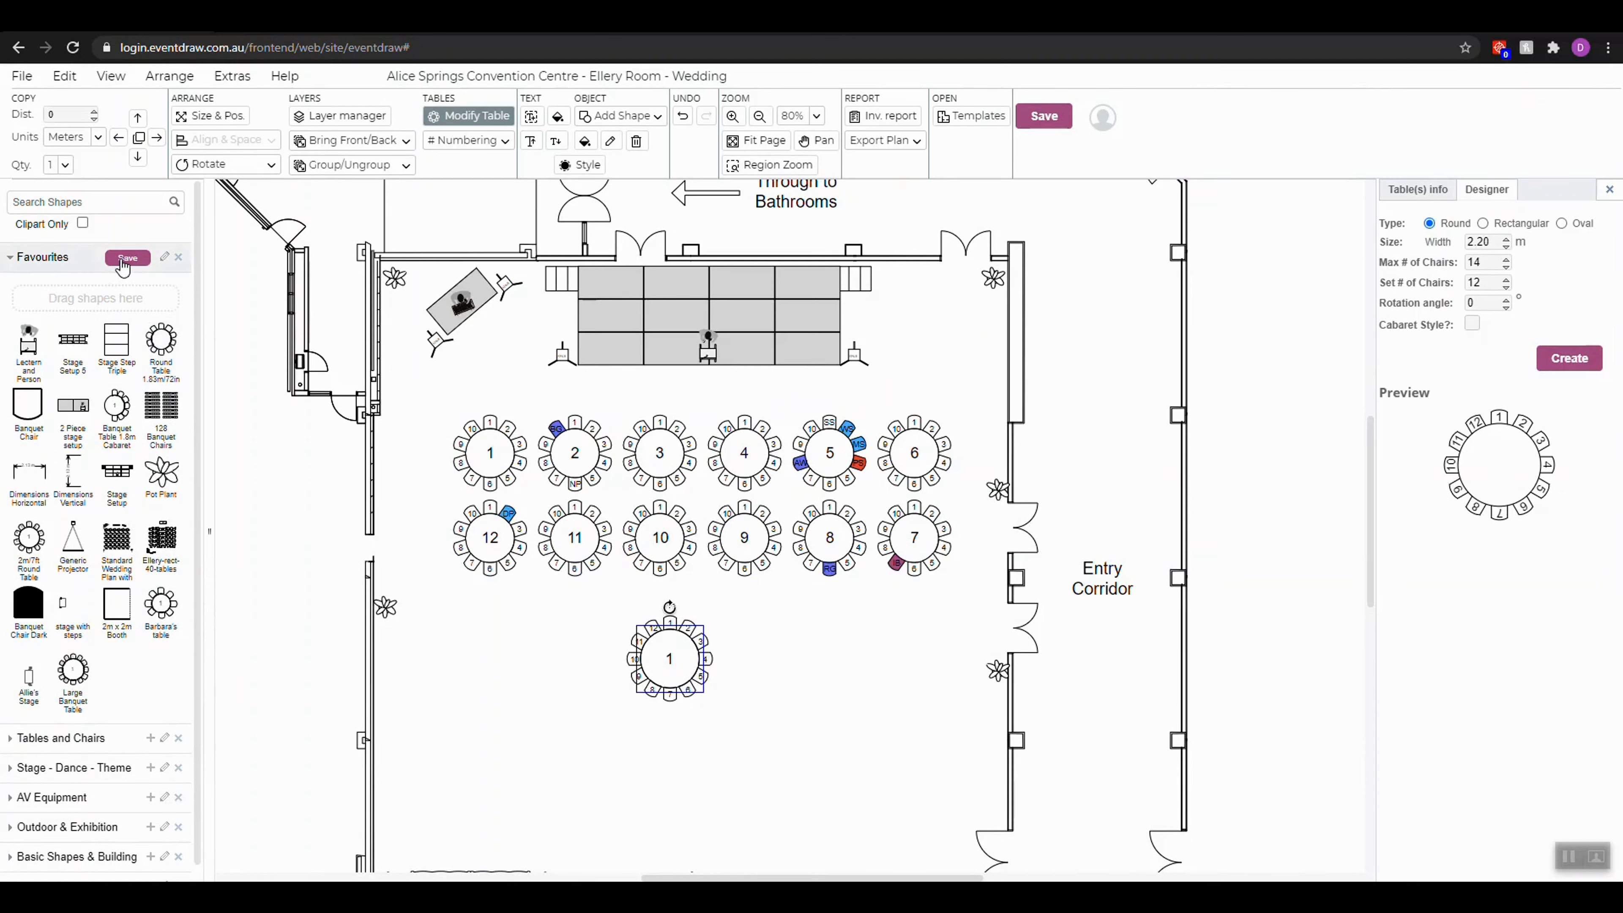
Place a Large Banquet Table from Favourites near the room's lower-left area and copy it rightward four times to form a row of five
{"action": "mouse_move", "coordinate": [72, 668]}
{"action": "left_click_drag", "start_coordinate": [73, 668], "coordinate": [476, 765]}
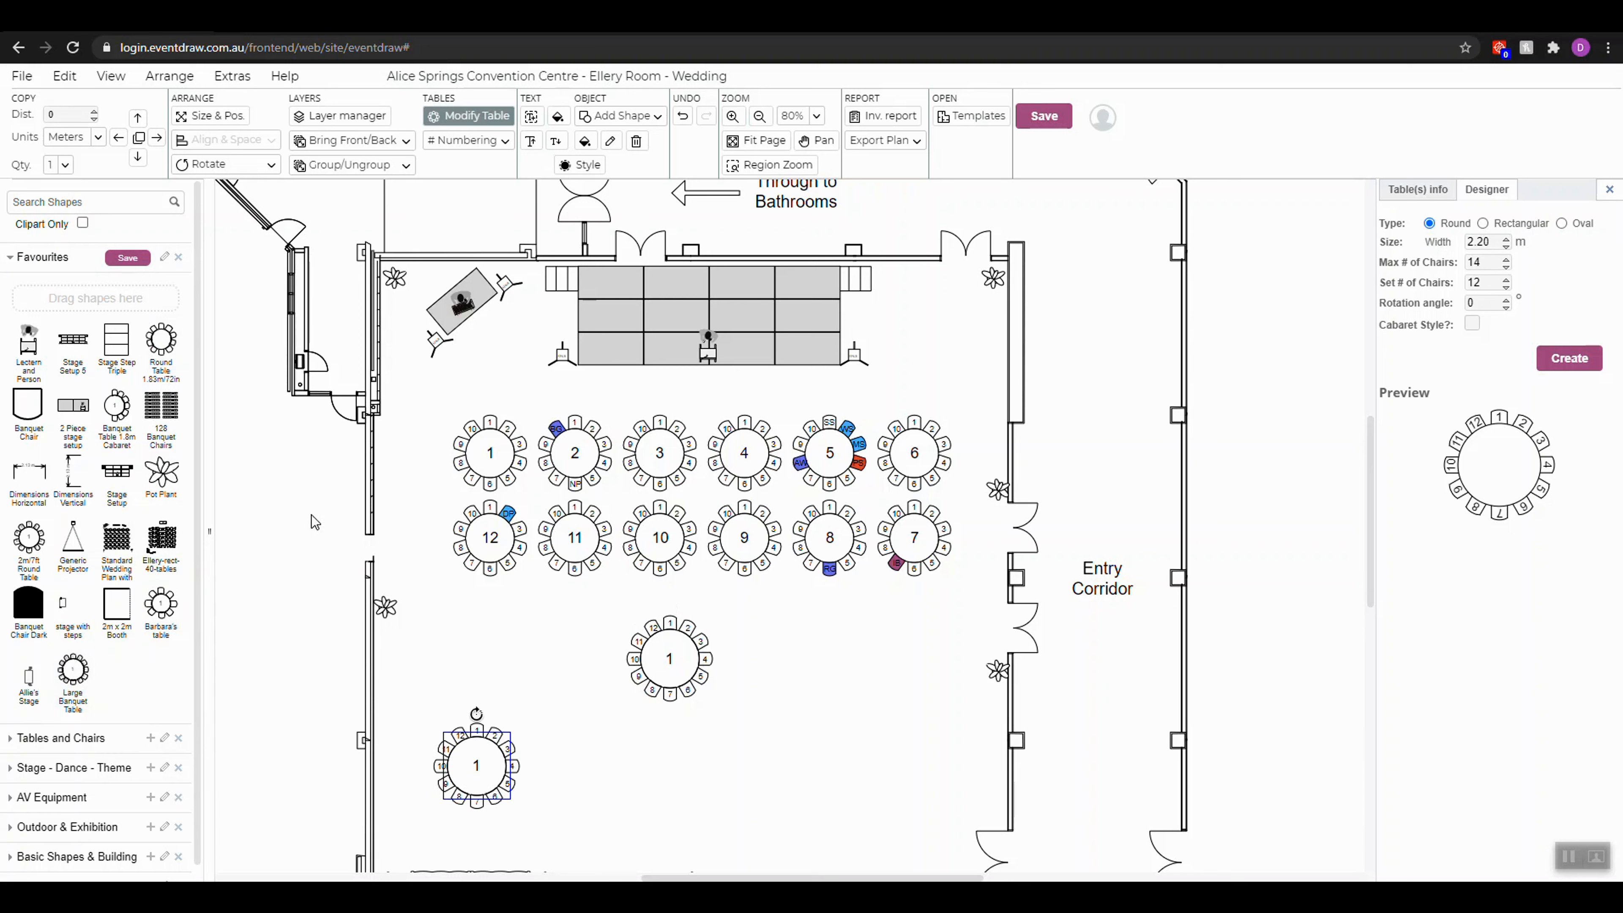
{"action": "left_click", "coordinate": [156, 136]}
{"action": "left_click", "coordinate": [156, 136]}
{"action": "left_click", "coordinate": [156, 136]}
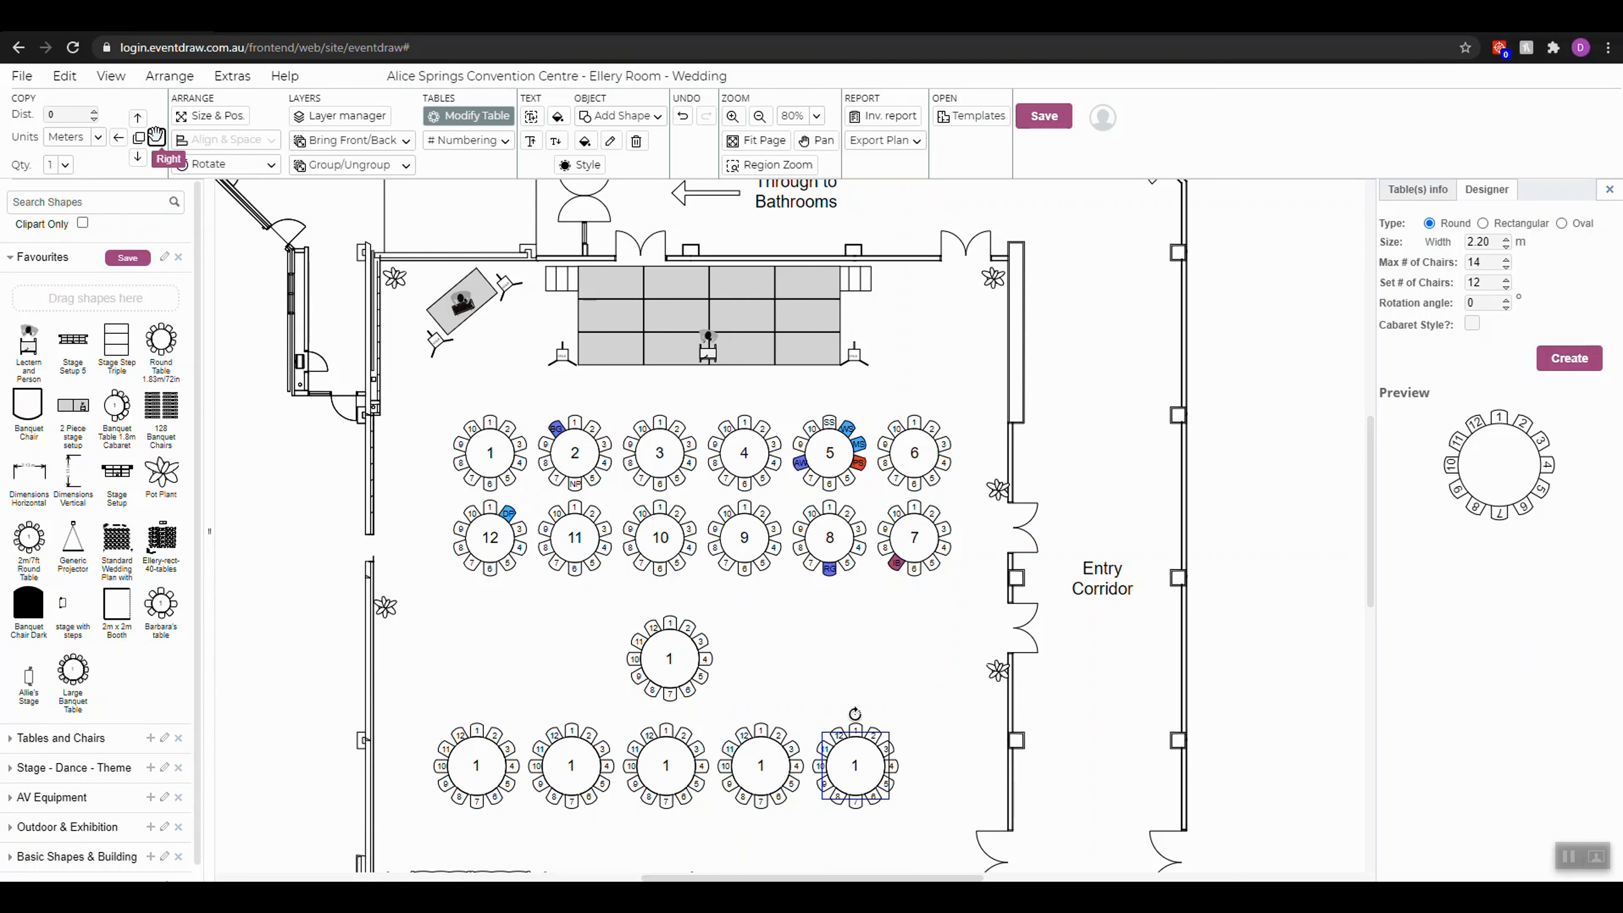
{"action": "left_click", "coordinate": [156, 136]}
{"action": "left_click", "coordinate": [807, 680]}
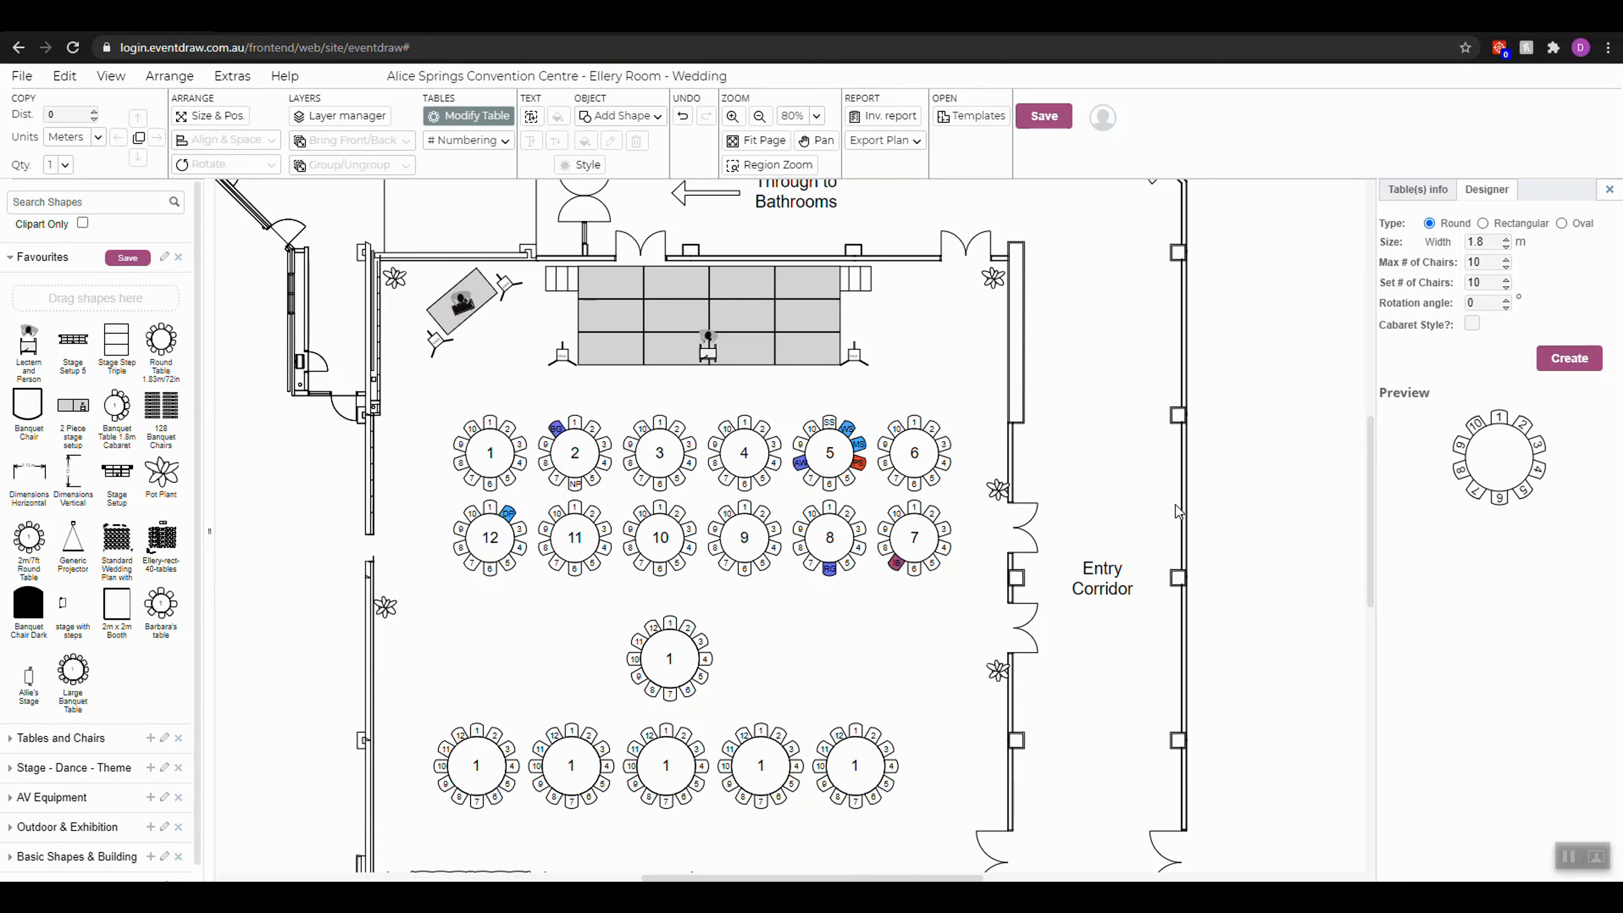
Choose the rectangular table type and set its maximum chairs to 4 along the top and 2 on the left
{"action": "left_click", "coordinate": [1483, 223]}
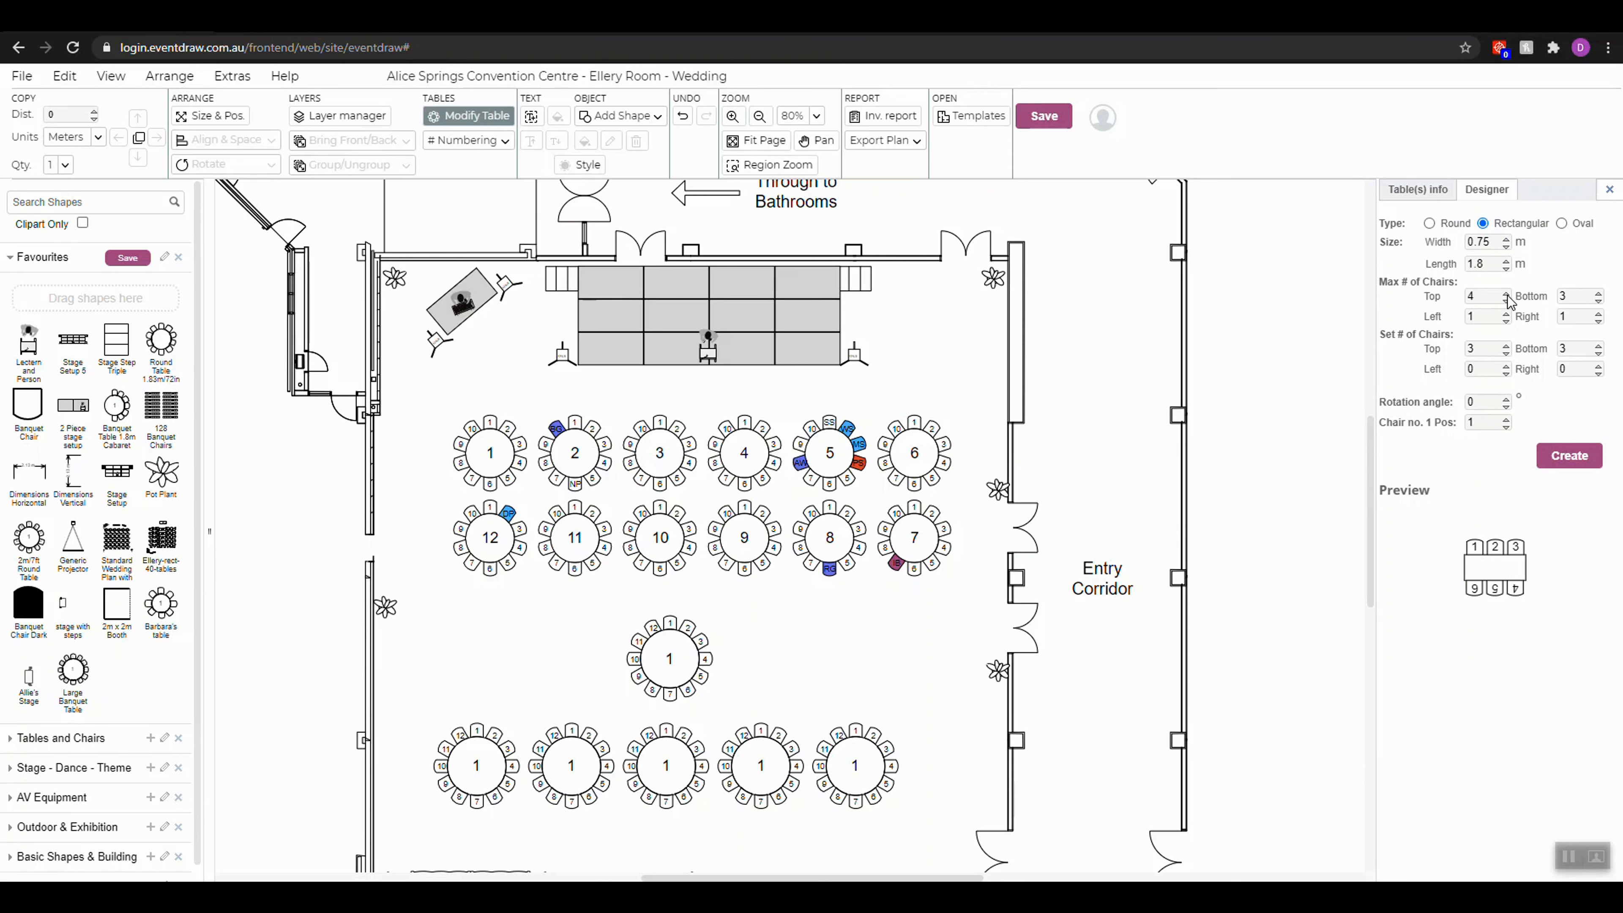
{"action": "left_click", "coordinate": [1506, 313]}
{"action": "left_click", "coordinate": [1562, 225]}
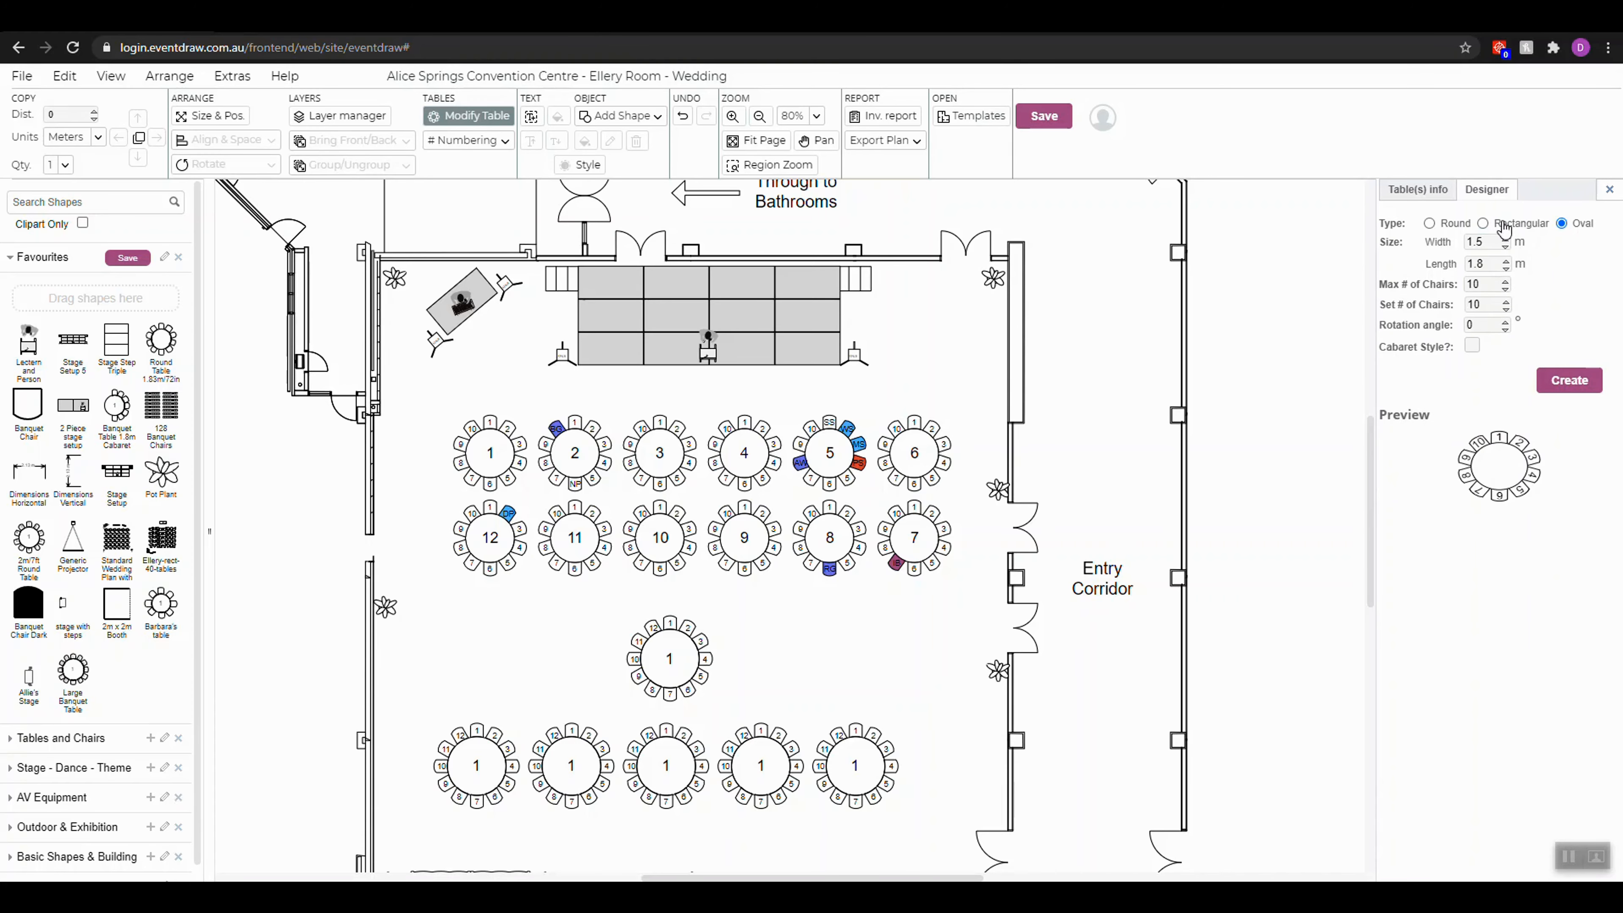
{"action": "left_click", "coordinate": [1483, 223]}
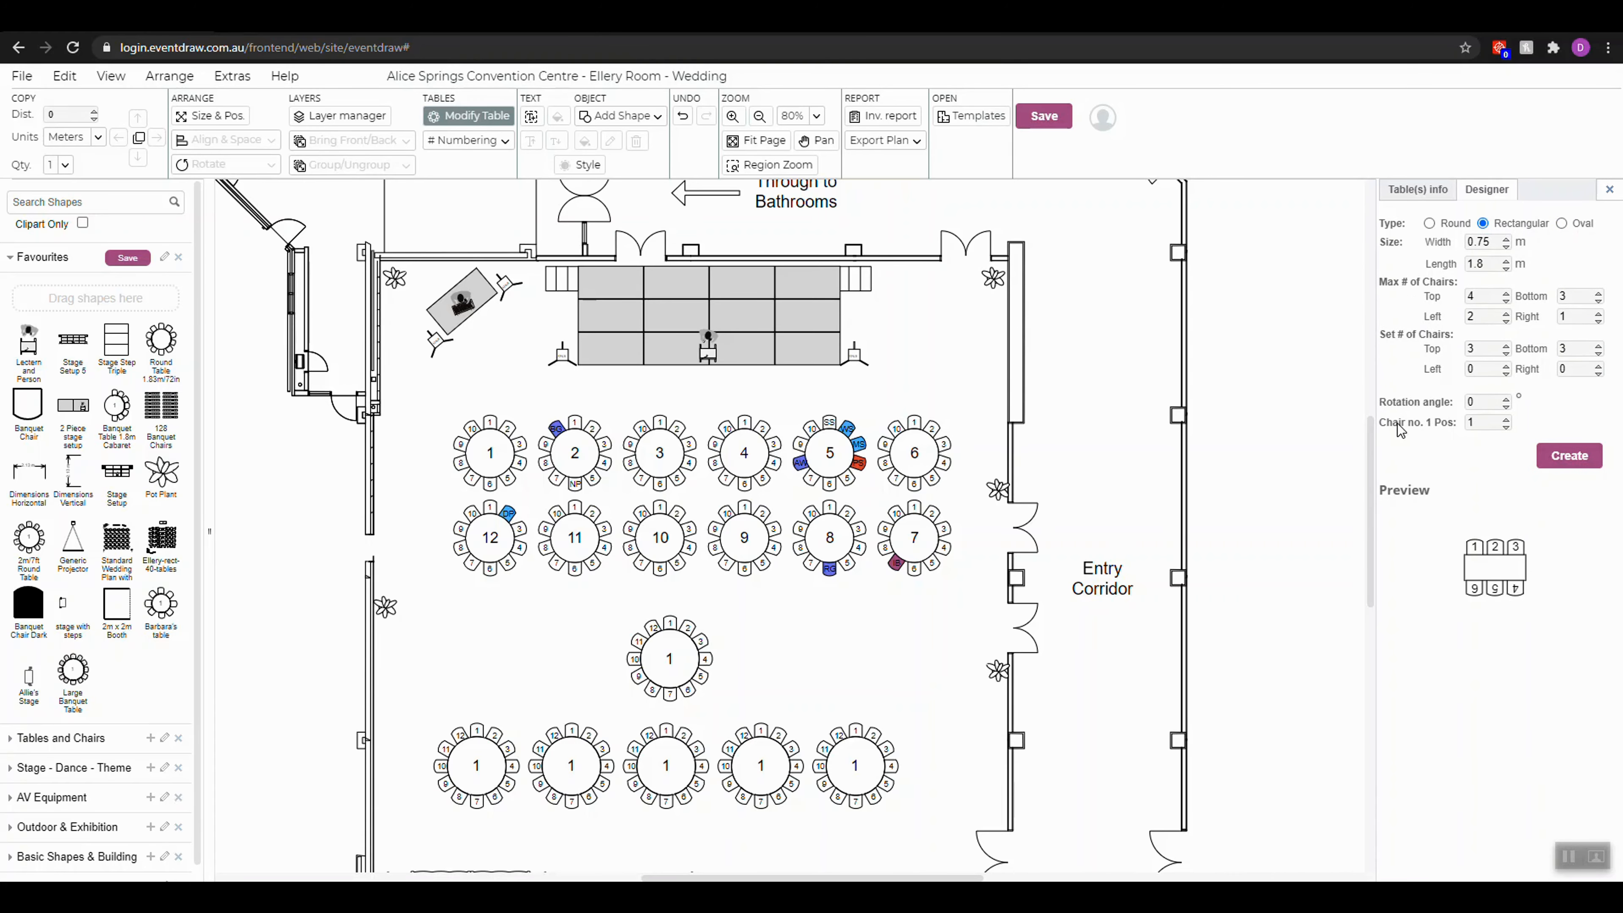